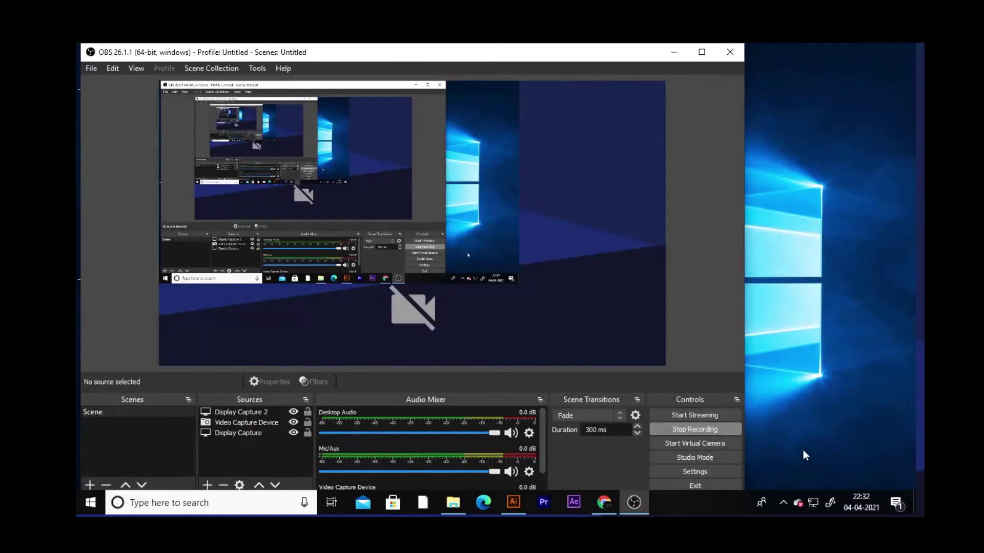
# - Minimize the OBS Studio window so the blank Illustrator document shows
pyautogui.click(673, 52)
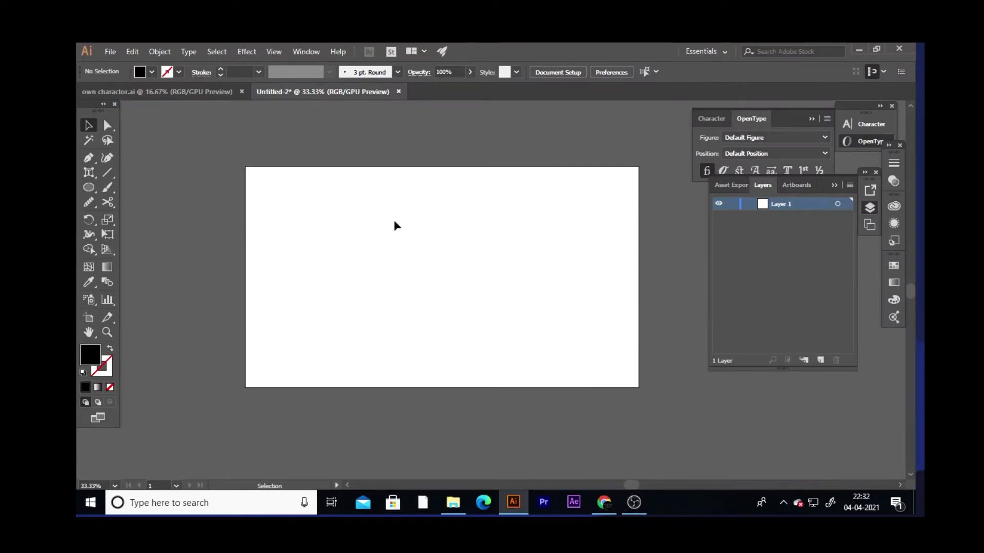
# - Place a 12 pt Myriad Pro placeholder text object on the artboard and zoom in
pyautogui.moveTo(91, 177); pyautogui.dragTo(154, 173)
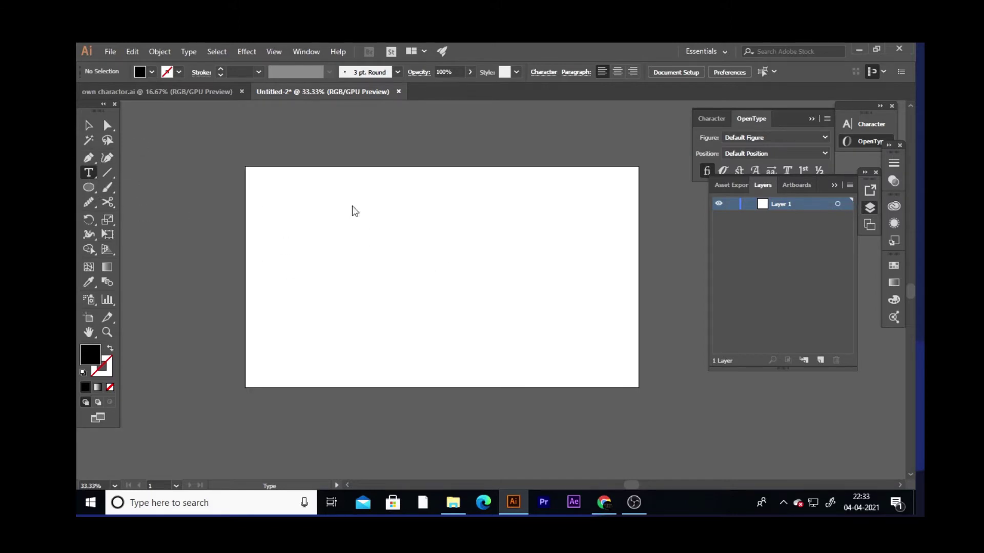
pyautogui.click(322, 239)
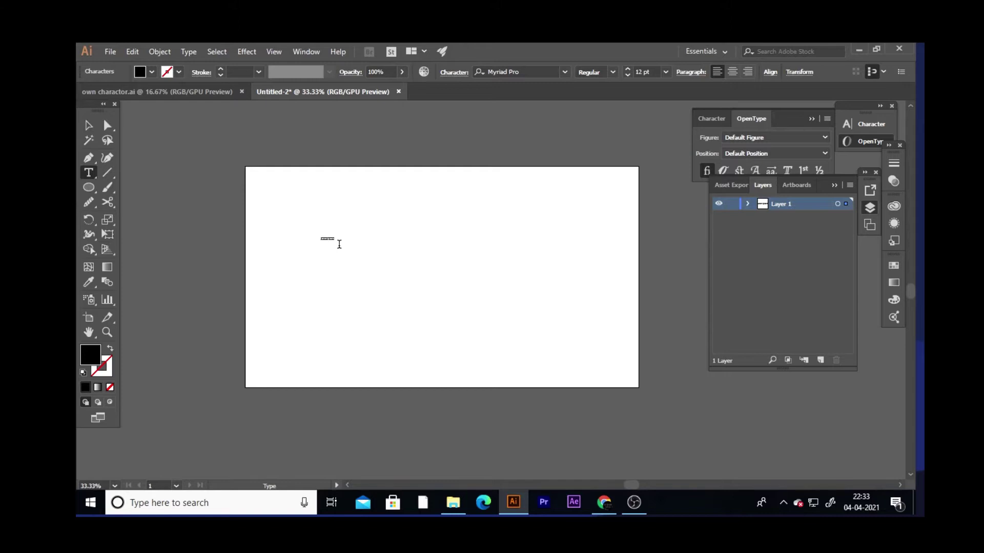
pyautogui.click(92, 129)
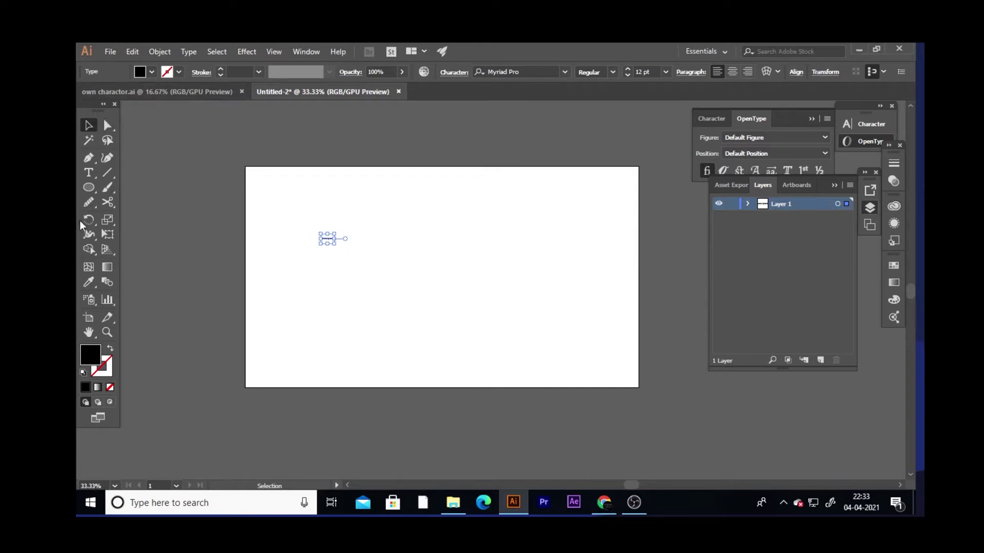
pyautogui.click(90, 173)
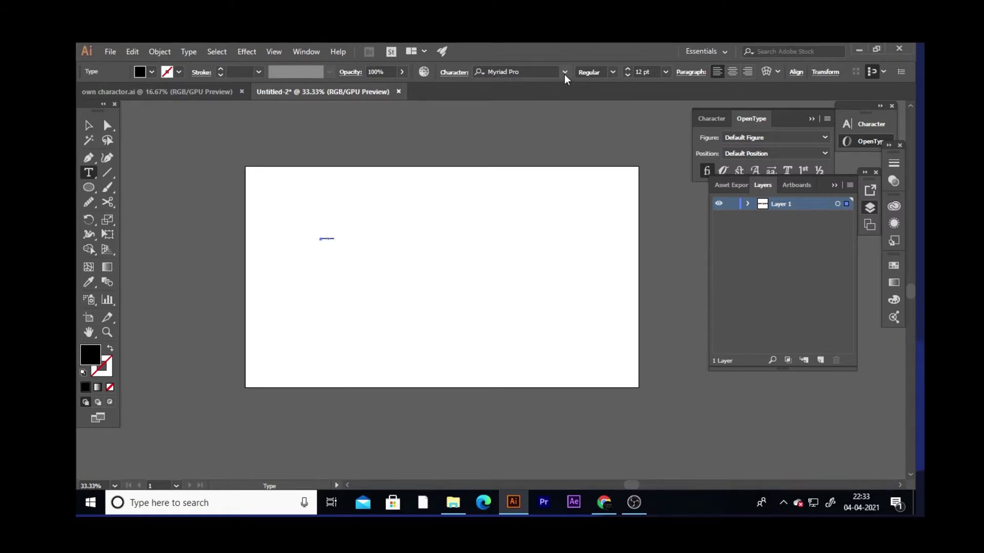
pyautogui.click(97, 130)
pyautogui.hotkey('ctrl', '+')
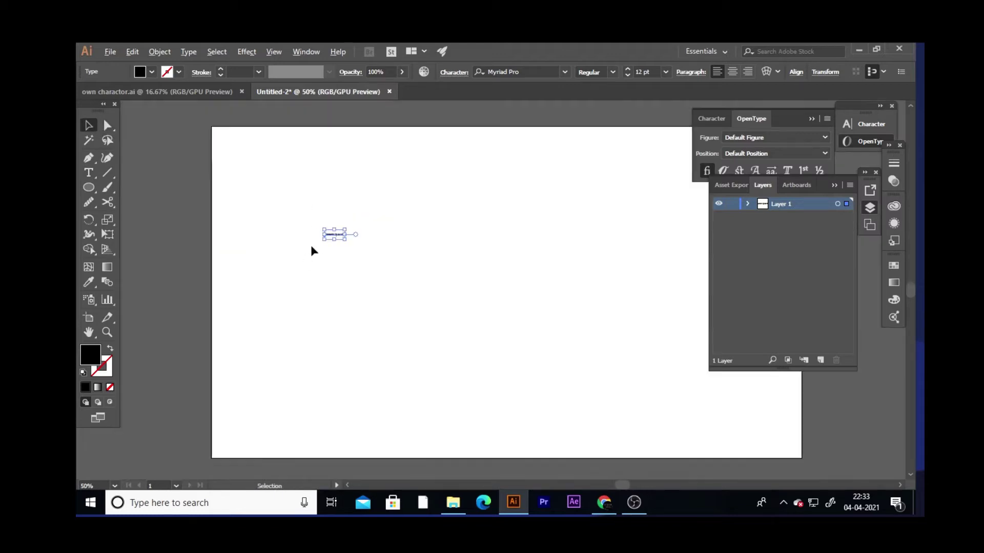
# - Scale the placeholder text up to heading size and retype it as 'design soul'
pyautogui.moveTo(347, 229)
pyautogui.mouseDown()
pyautogui.moveTo(516, 171)
pyautogui.moveTo(481, 294)
pyautogui.moveTo(647, 209)
pyautogui.mouseUp()
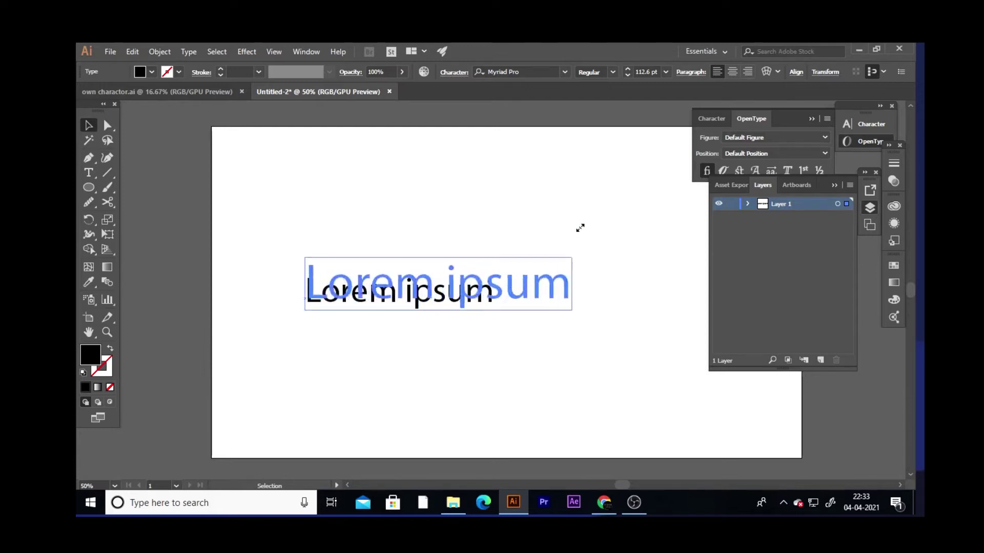
pyautogui.click(408, 348)
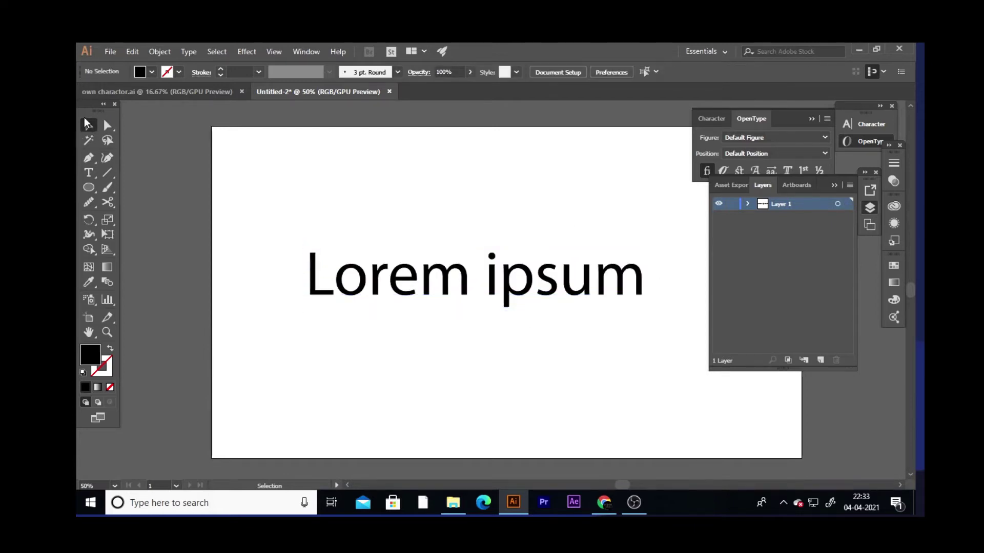
pyautogui.moveTo(409, 285)
pyautogui.mouseDown()
pyautogui.moveTo(392, 268)
pyautogui.moveTo(394, 243)
pyautogui.mouseUp()
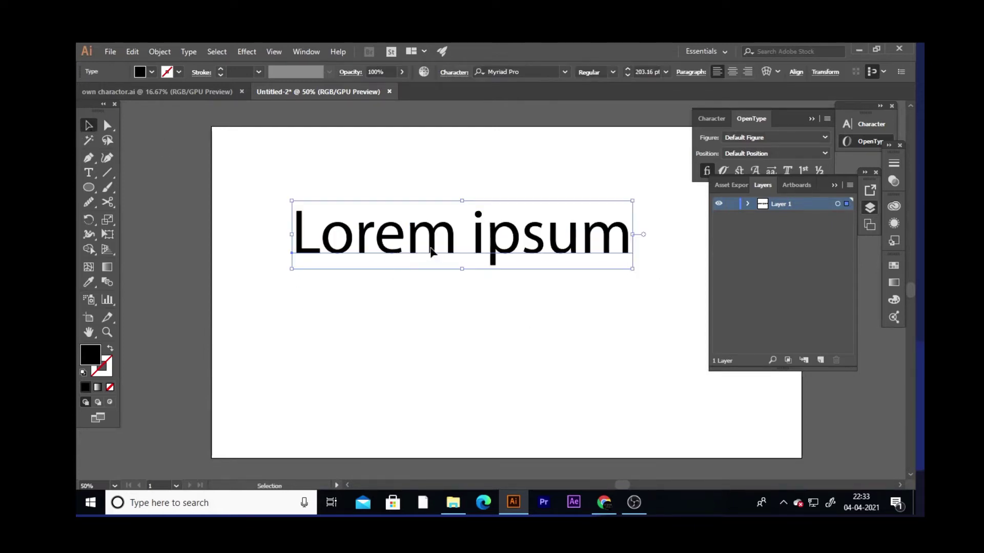
pyautogui.doubleClick(405, 233)
pyautogui.click(595, 236)
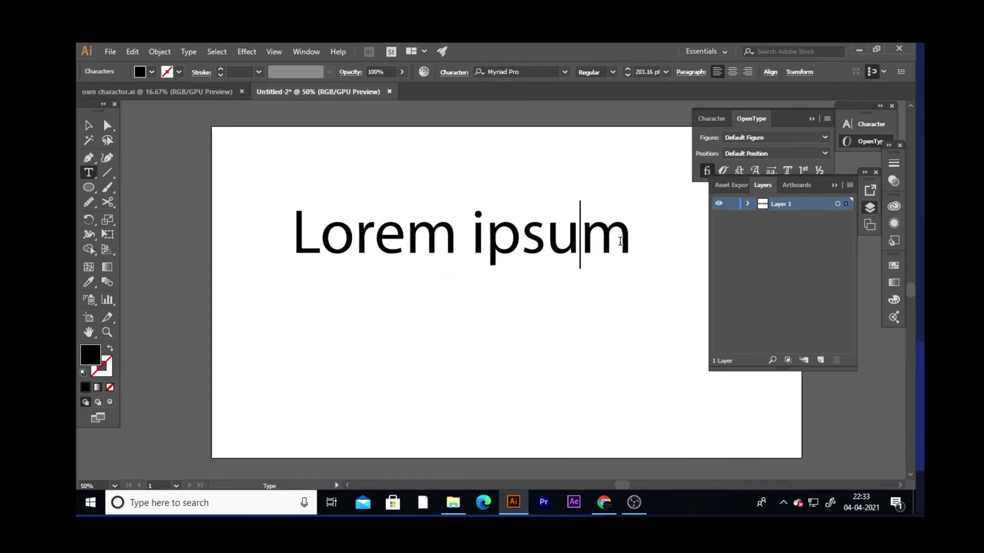
pyautogui.moveTo(620, 241); pyautogui.dragTo(244, 222)
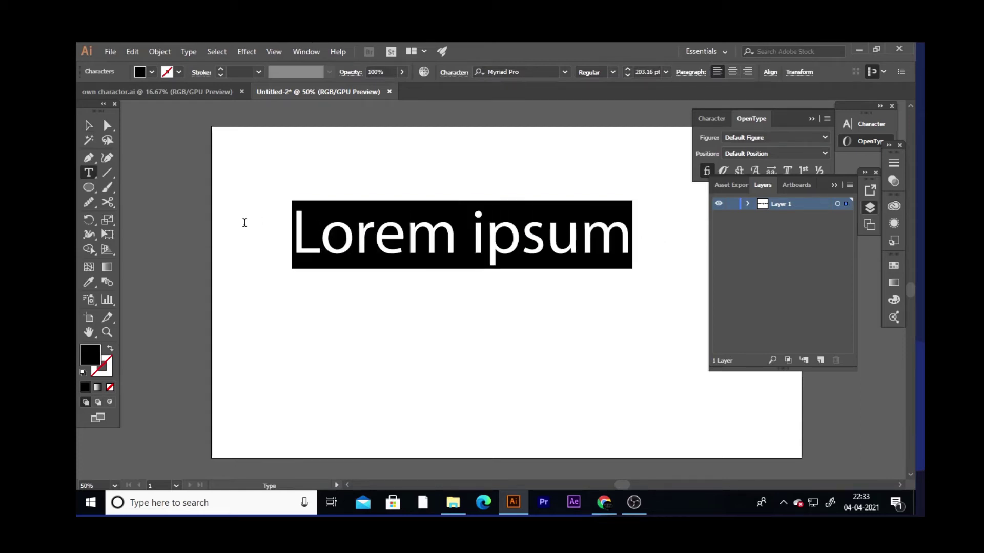
pyautogui.write('desig')
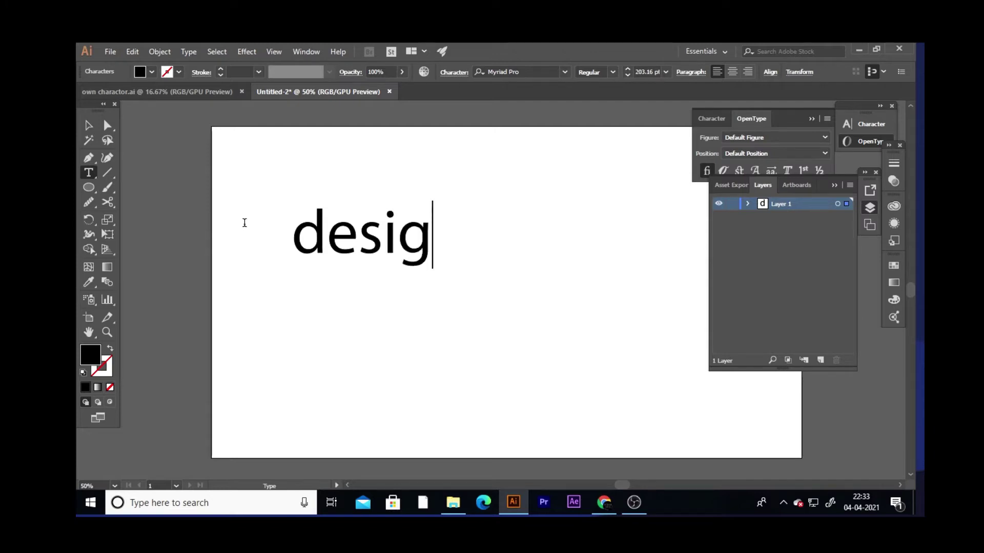
pyautogui.write('n sou')
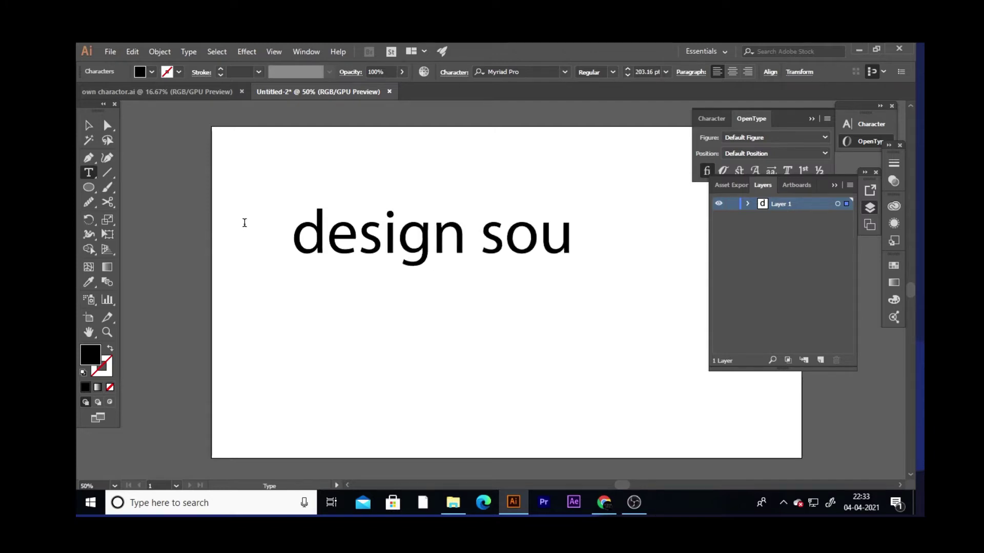
pyautogui.write('l')
# - Nudge the heading slightly lower and try a lower opacity on it
pyautogui.click(88, 125)
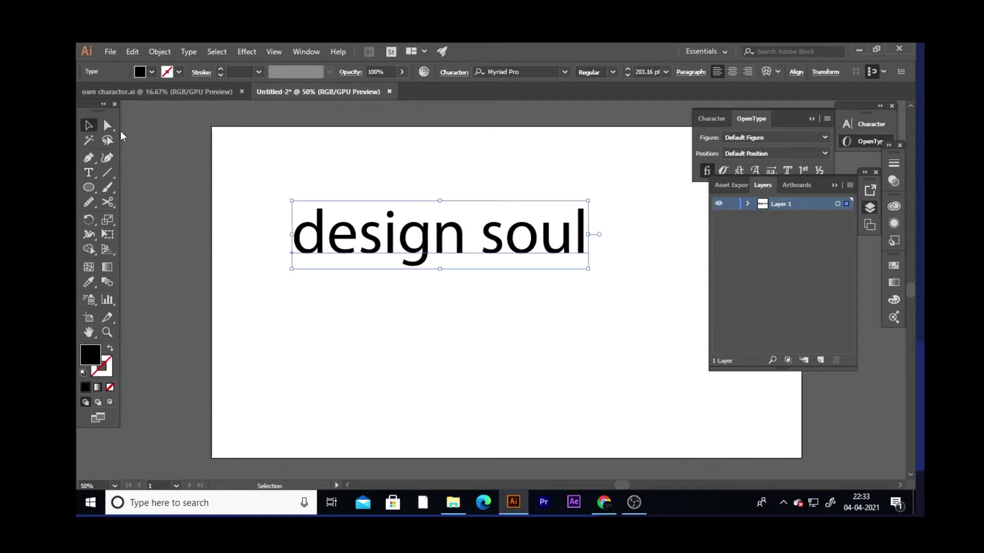
pyautogui.moveTo(407, 244); pyautogui.dragTo(406, 250)
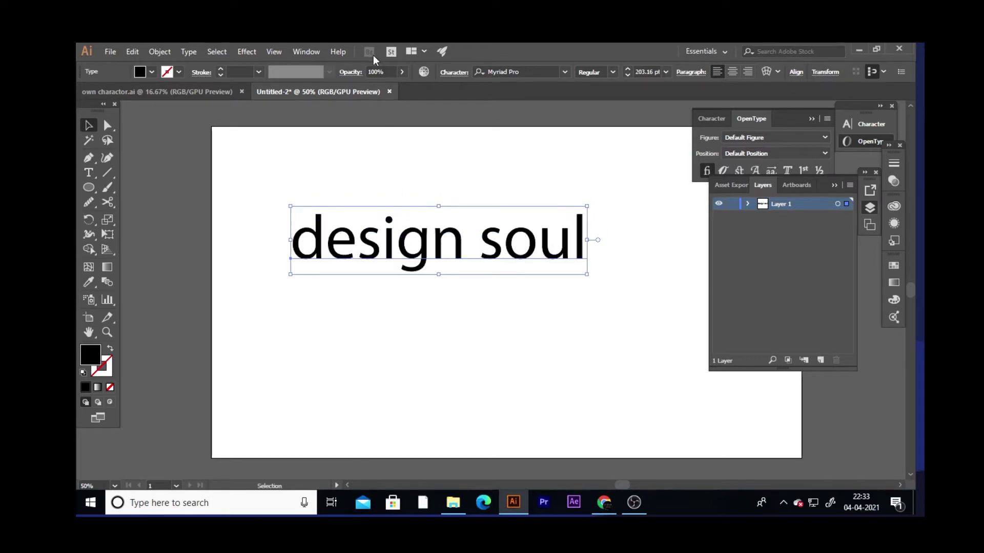
pyautogui.click(401, 72)
pyautogui.moveTo(382, 87)
pyautogui.mouseDown()
pyautogui.moveTo(364, 87)
pyautogui.moveTo(440, 88)
pyautogui.mouseUp()
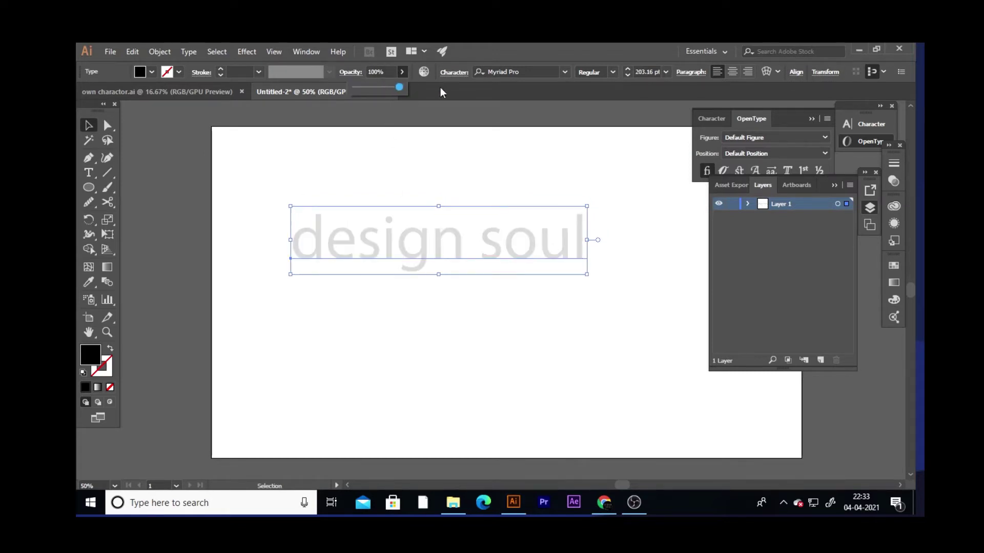
# - Try News706 BT Bold and Lobster Regular as the heading's font
pyautogui.click(566, 72)
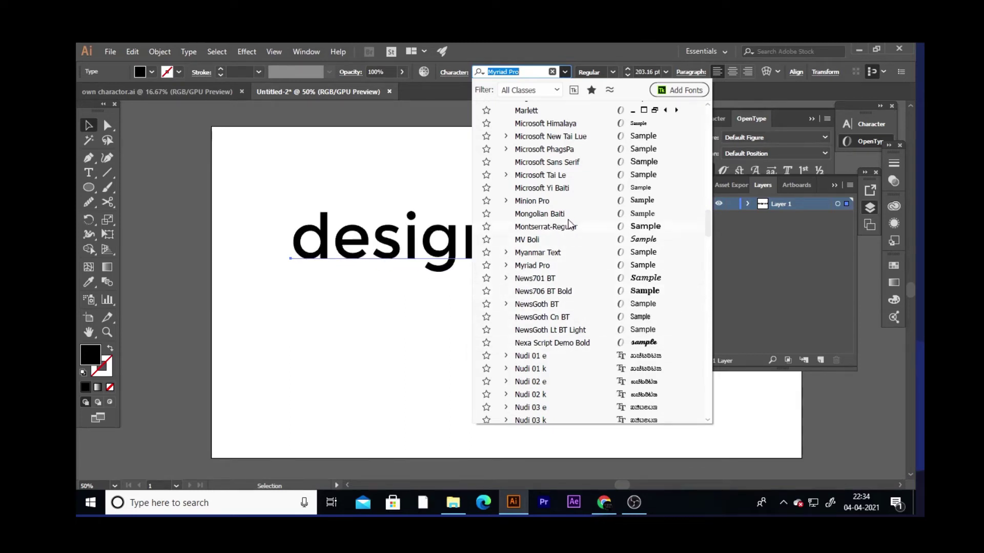
pyautogui.click(624, 292)
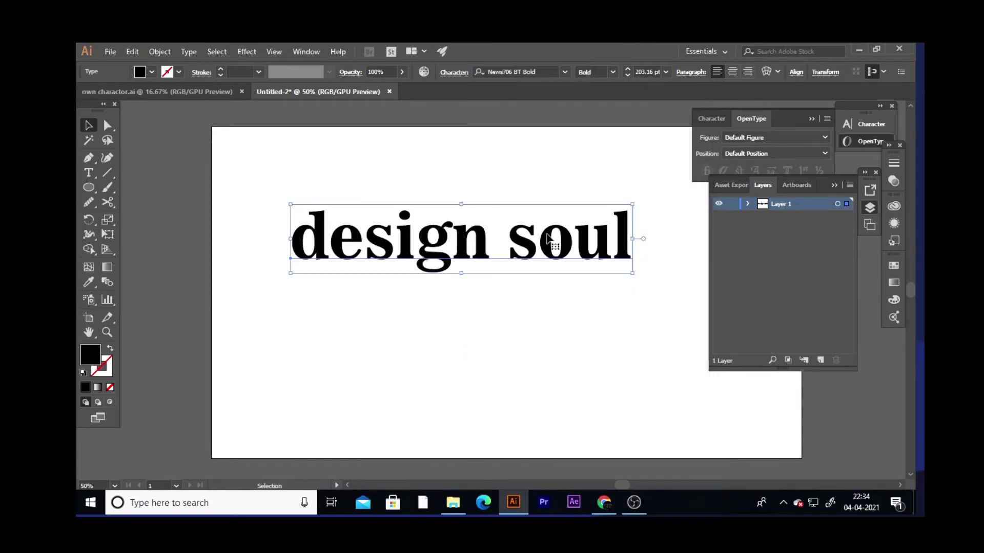
pyautogui.click(612, 75)
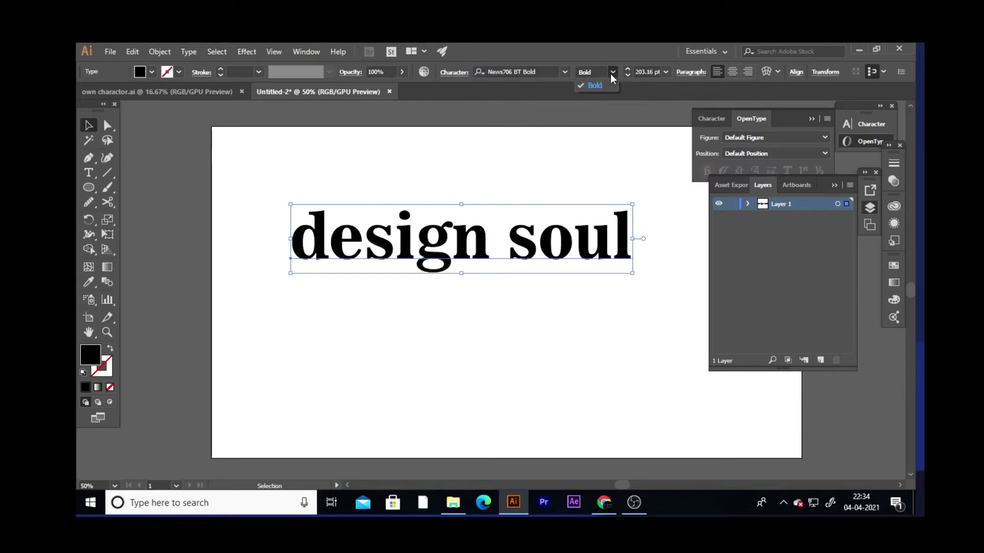
pyautogui.click(565, 74)
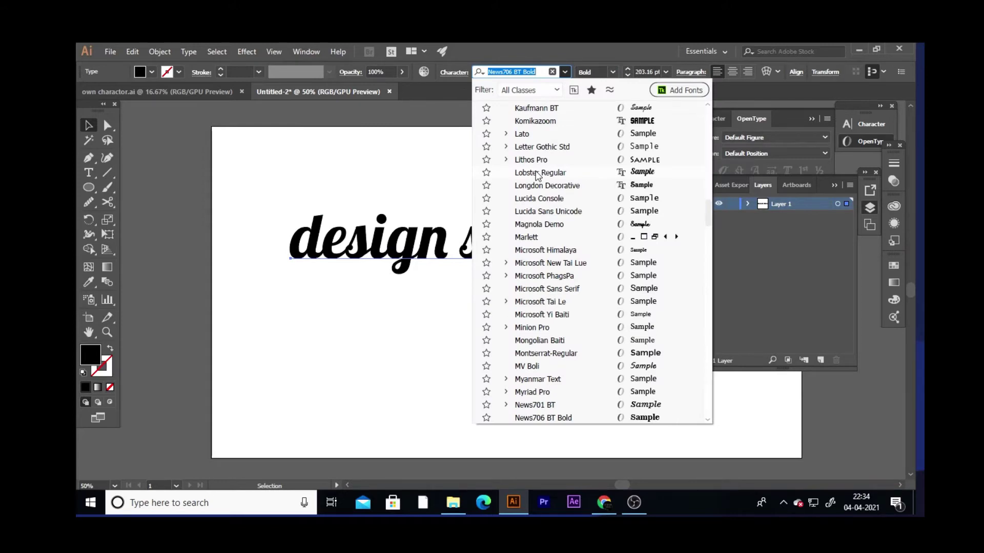
pyautogui.click(537, 175)
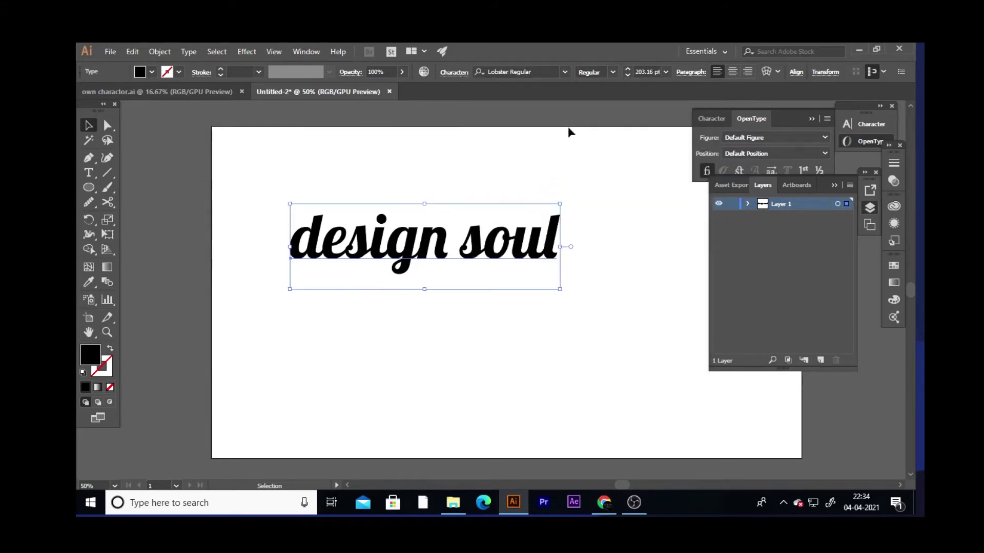
pyautogui.click(613, 73)
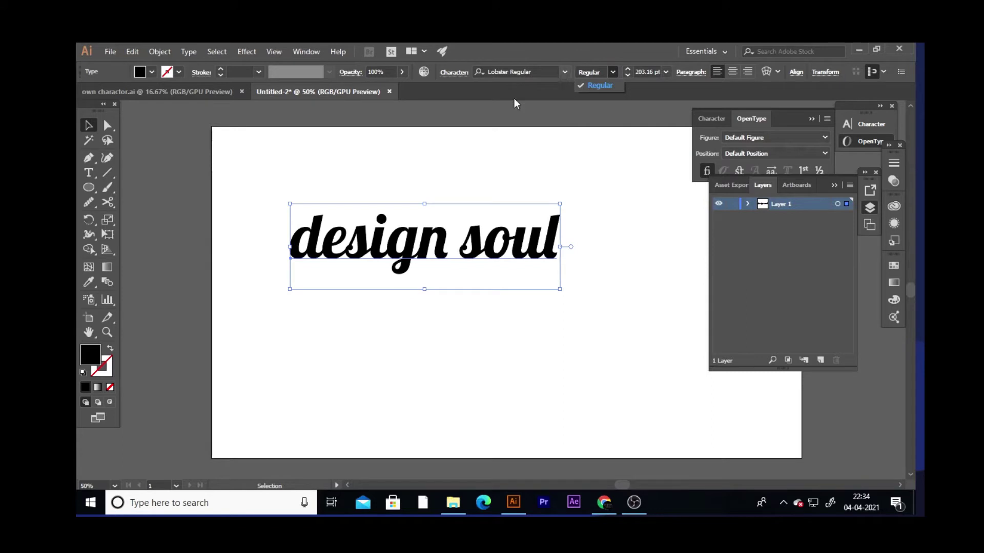
pyautogui.click(564, 73)
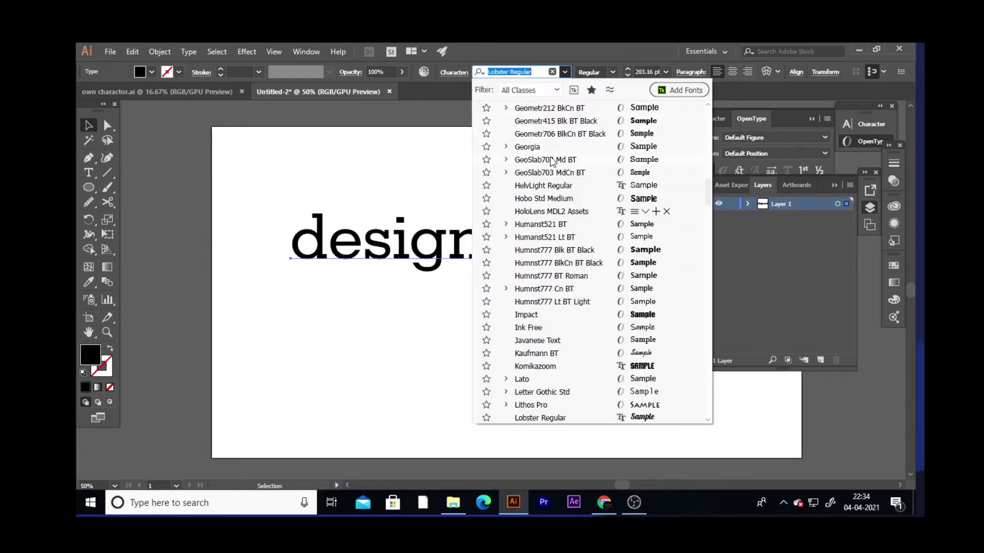
pyautogui.scroll(5, 564, 154)
pyautogui.scroll(8, 567, 137)
pyautogui.scroll(10, 567, 137)
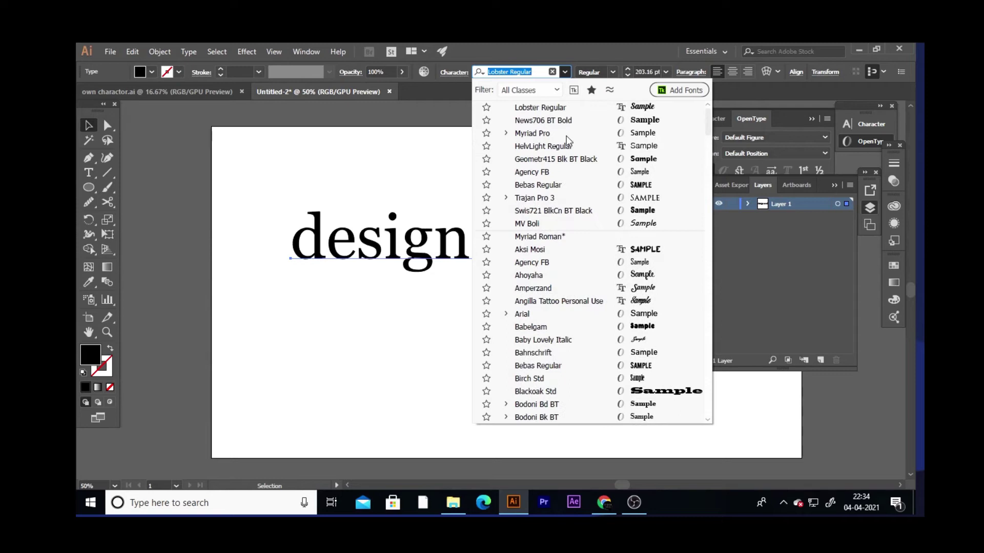
# - Set the heading to Myriad Pro Bold, undoing a 6 pt size trial to keep 203.16 pt
pyautogui.click(565, 133)
pyautogui.click(613, 74)
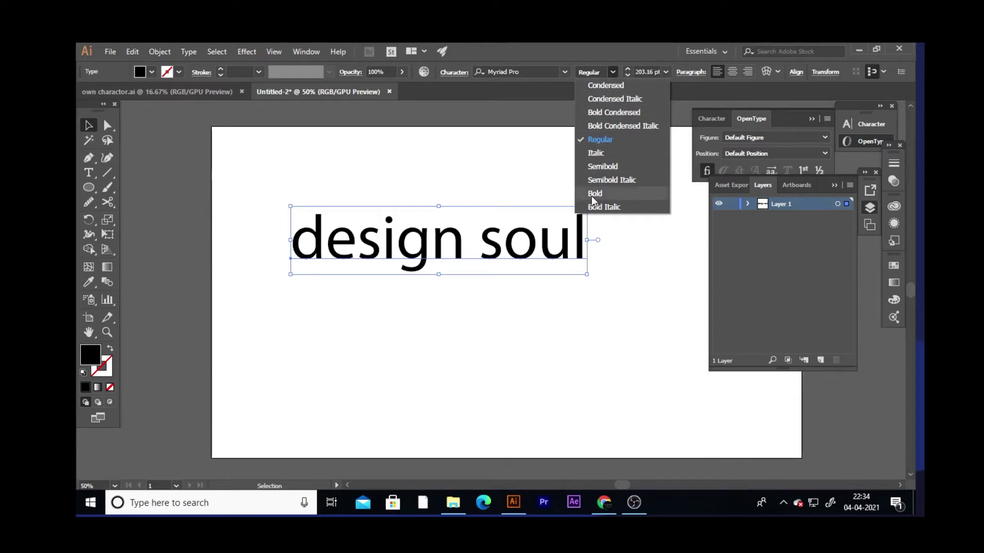
pyautogui.click(595, 194)
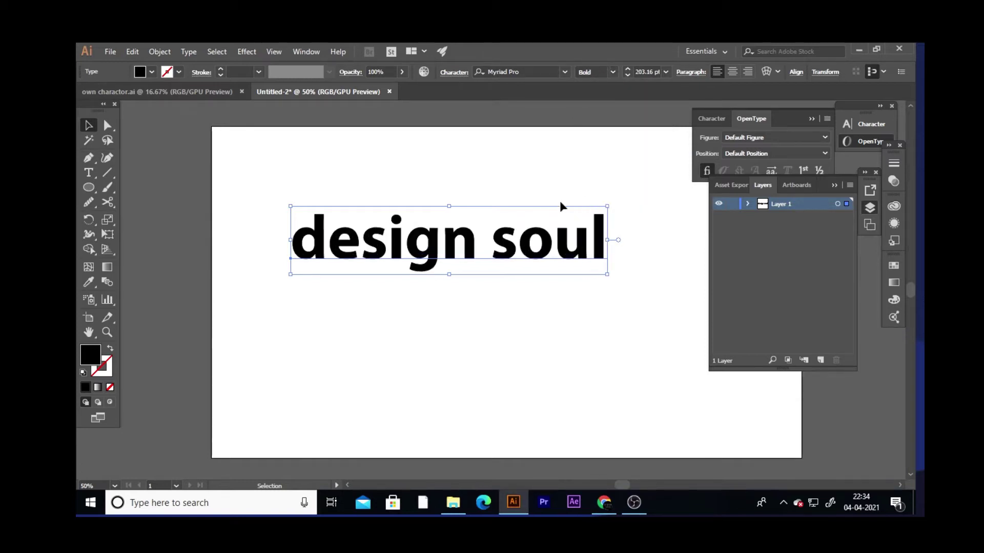
pyautogui.click(601, 199)
pyautogui.click(553, 229)
pyautogui.click(666, 72)
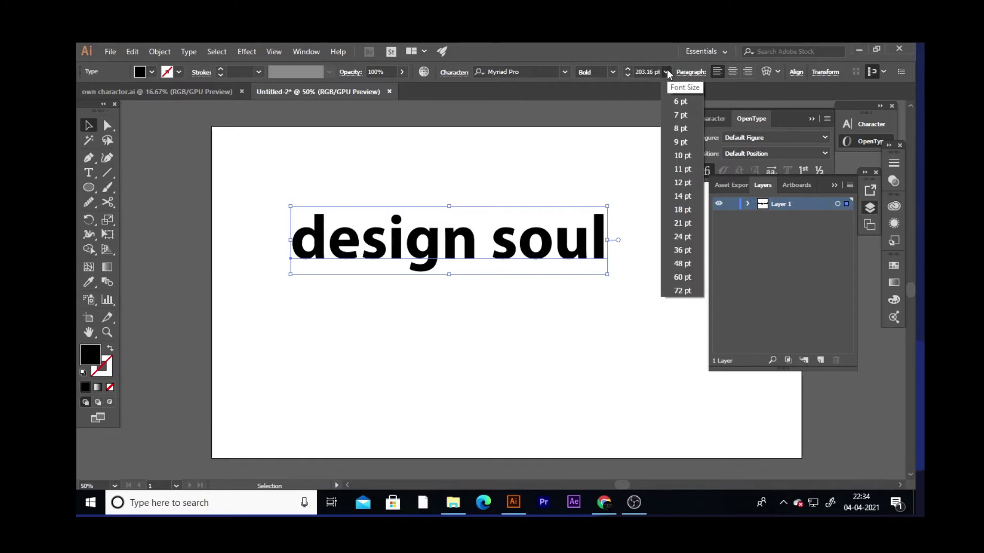
pyautogui.click(679, 102)
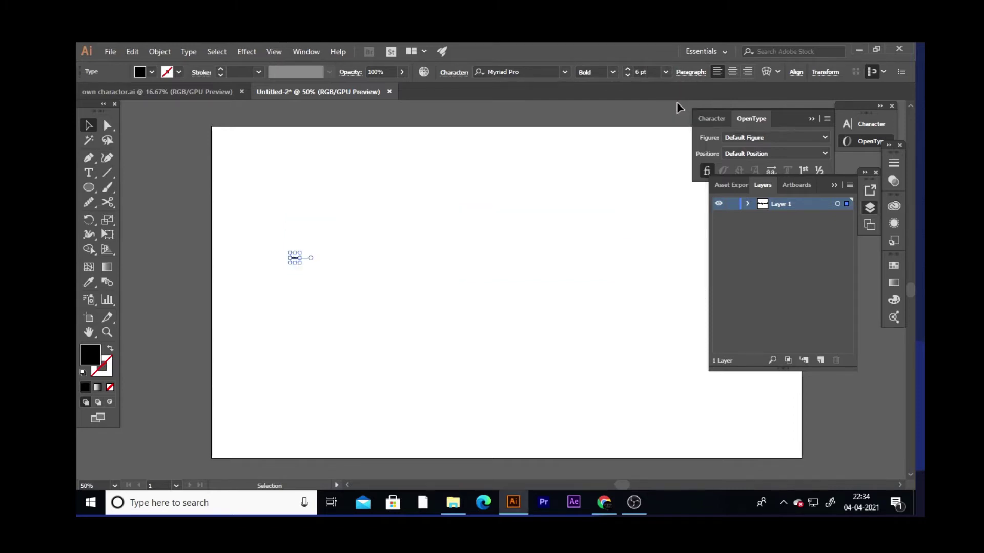
pyautogui.hotkey('ctrl', 'z')
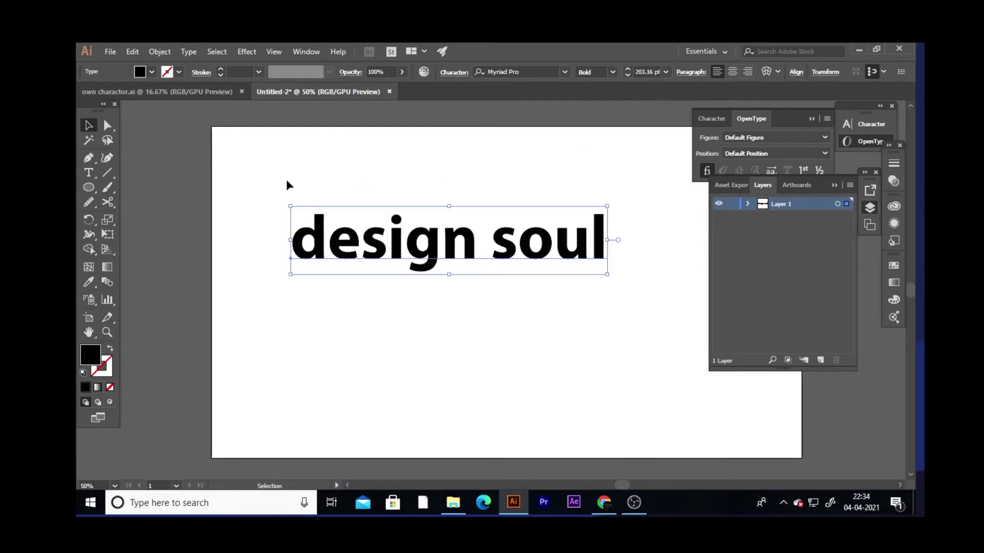
# - Try an orange fill on the heading, revert it to black, and shift it slightly right
pyautogui.click(286, 181)
pyautogui.click(411, 237)
pyautogui.click(152, 72)
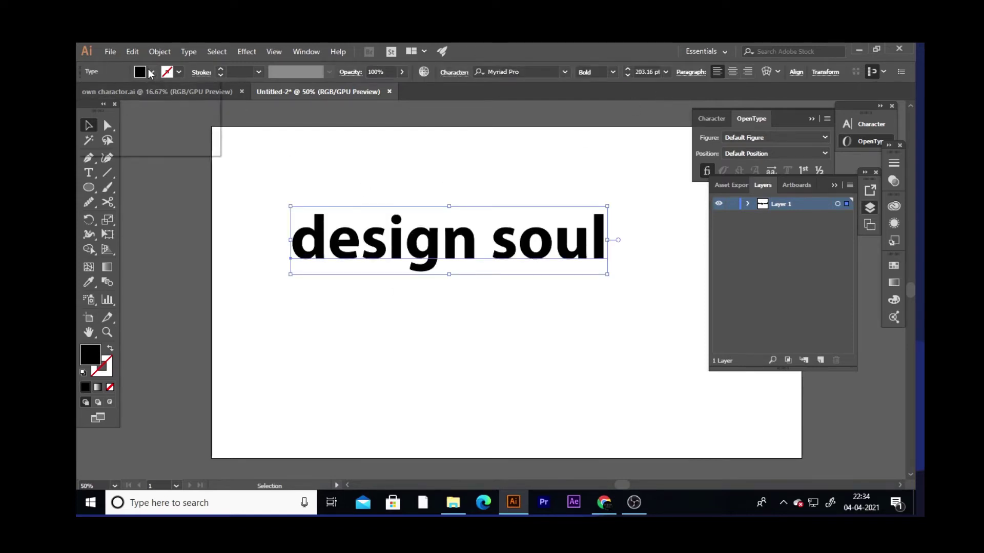
pyautogui.click(92, 364)
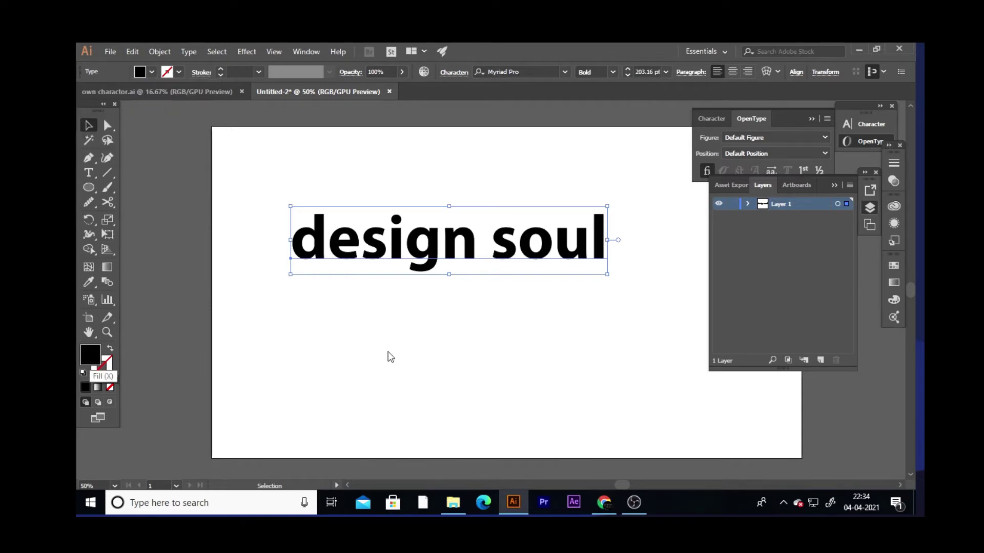
pyautogui.moveTo(647, 341); pyautogui.dragTo(697, 281)
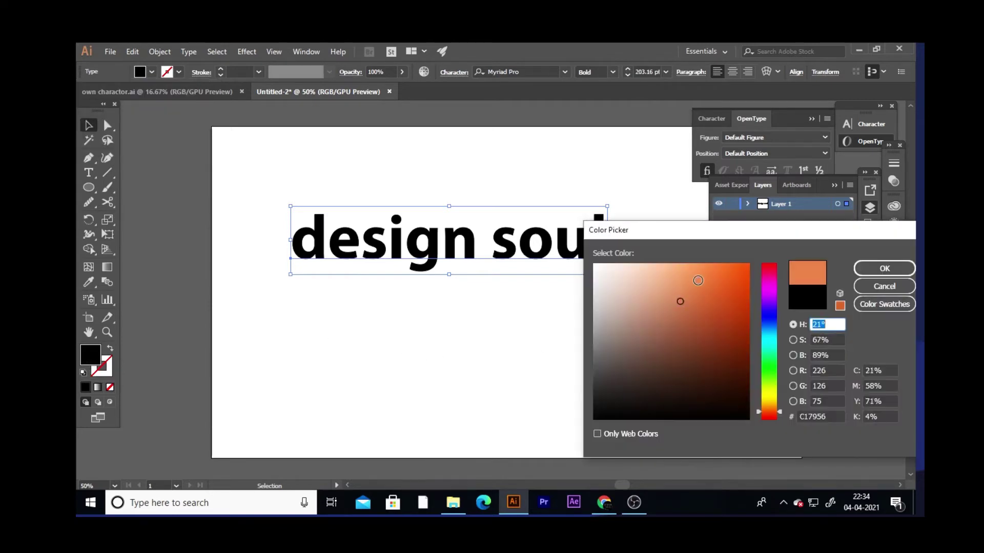
pyautogui.click(884, 268)
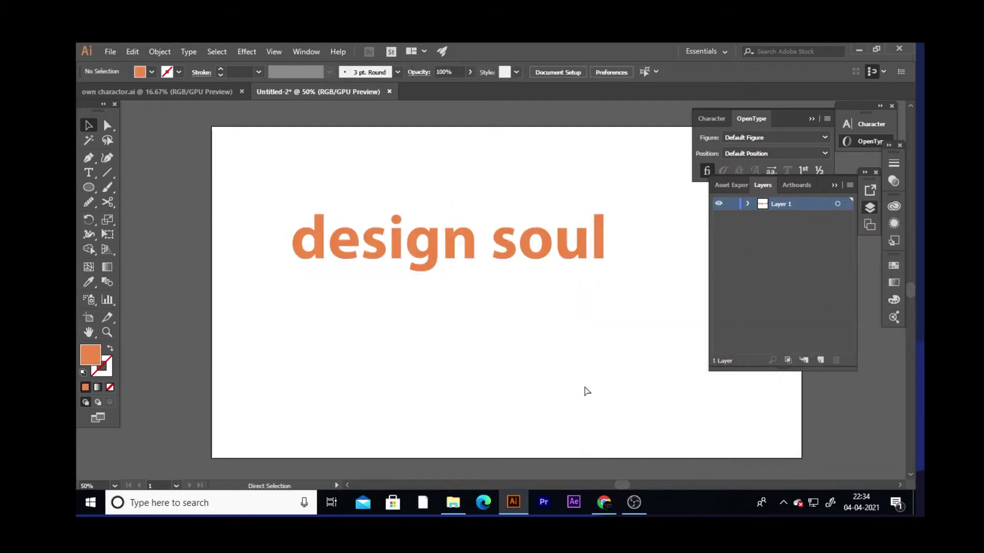
pyautogui.hotkey('ctrl', 'z')
pyautogui.moveTo(431, 240); pyautogui.dragTo(475, 241)
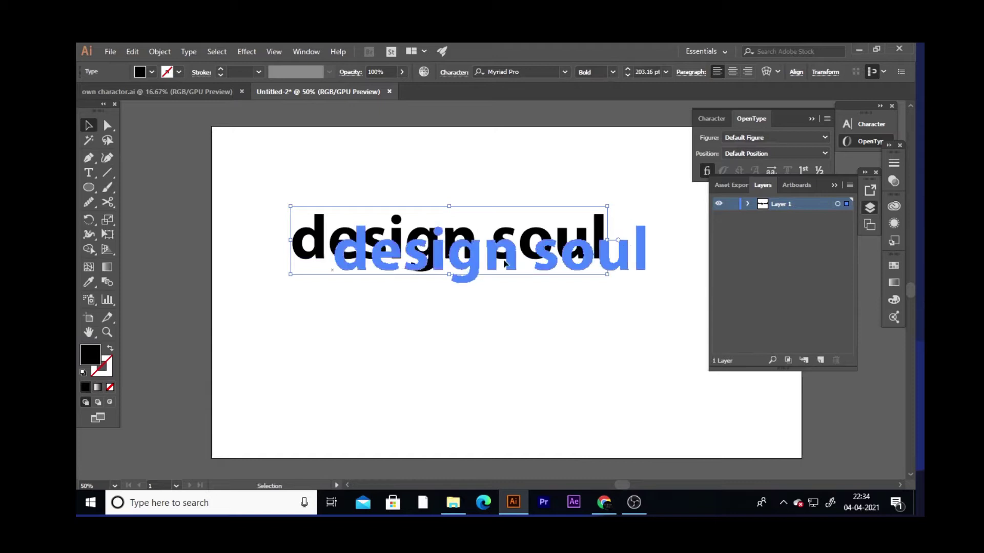
pyautogui.click(156, 289)
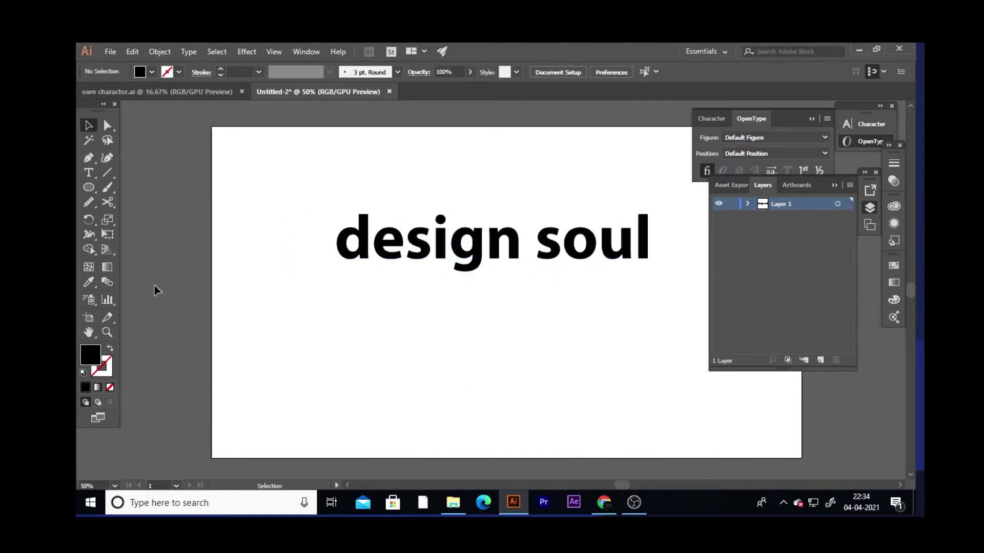
# - Move the 'design soul' heading to the artboard's upper left
pyautogui.click(93, 177)
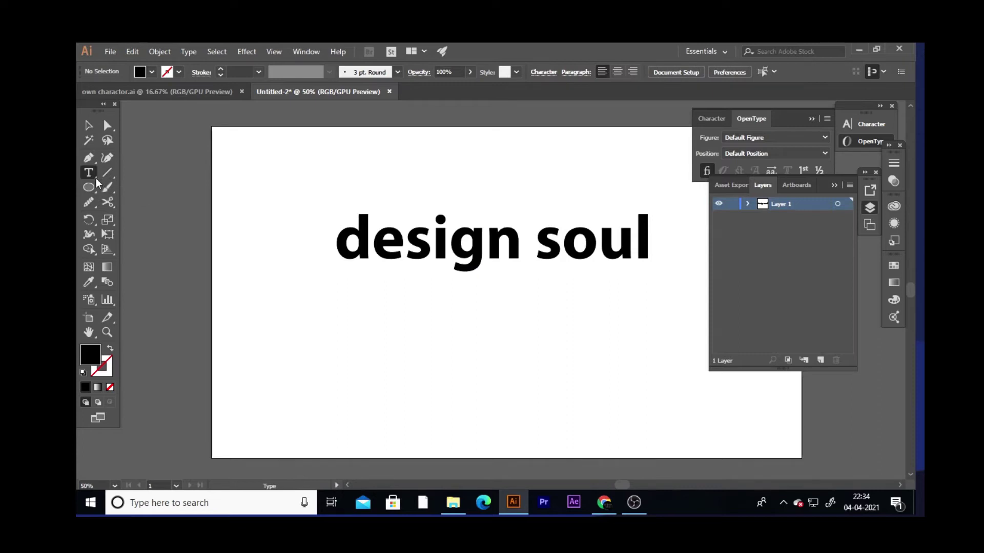
pyautogui.click(96, 178)
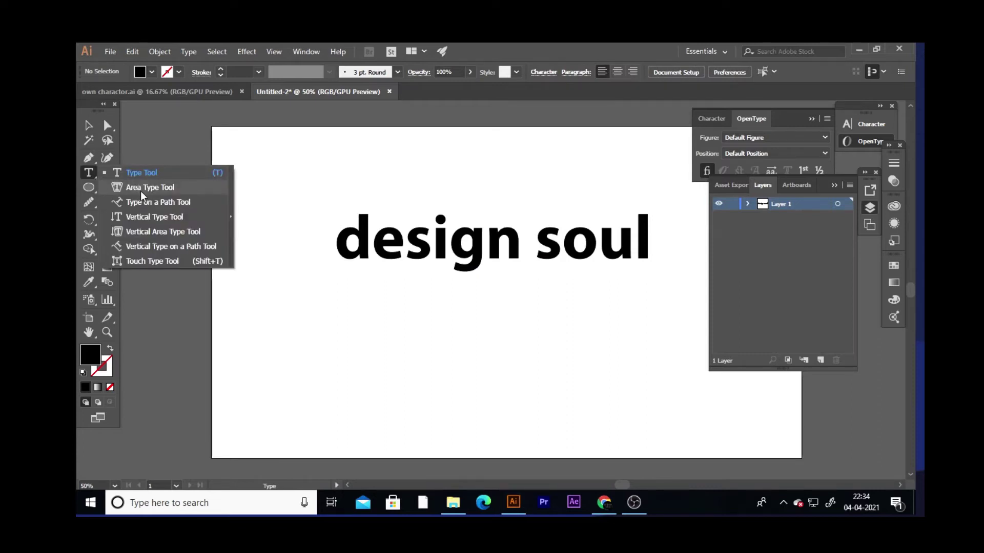
pyautogui.press('v')
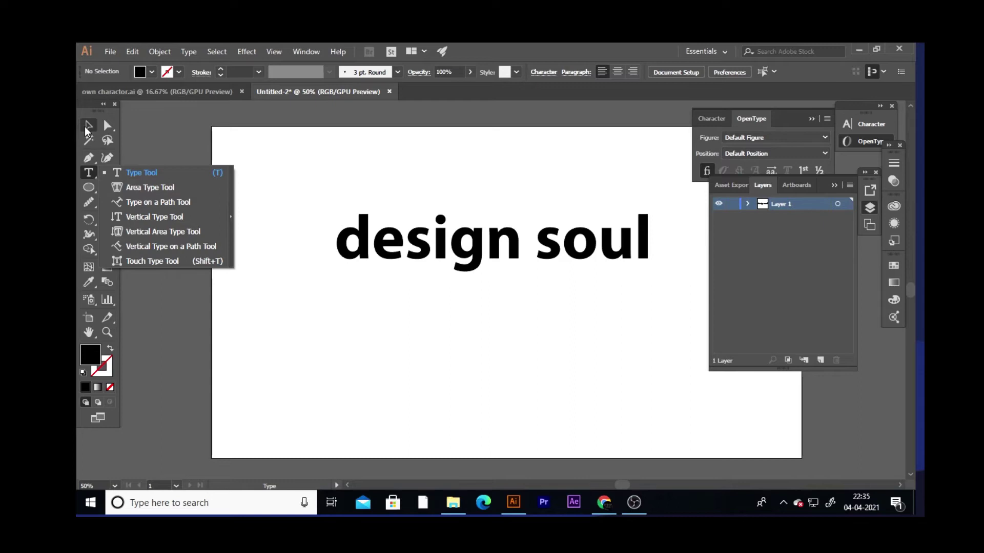
pyautogui.moveTo(361, 225); pyautogui.dragTo(264, 154)
pyautogui.click(259, 287)
# - Draw a solid black circle below the heading with the Ellipse tool
pyautogui.click(88, 187)
pyautogui.moveTo(270, 250)
pyautogui.mouseDown()
pyautogui.moveTo(515, 410)
pyautogui.moveTo(462, 430)
pyautogui.mouseUp()
pyautogui.click(88, 125)
pyautogui.click(308, 255)
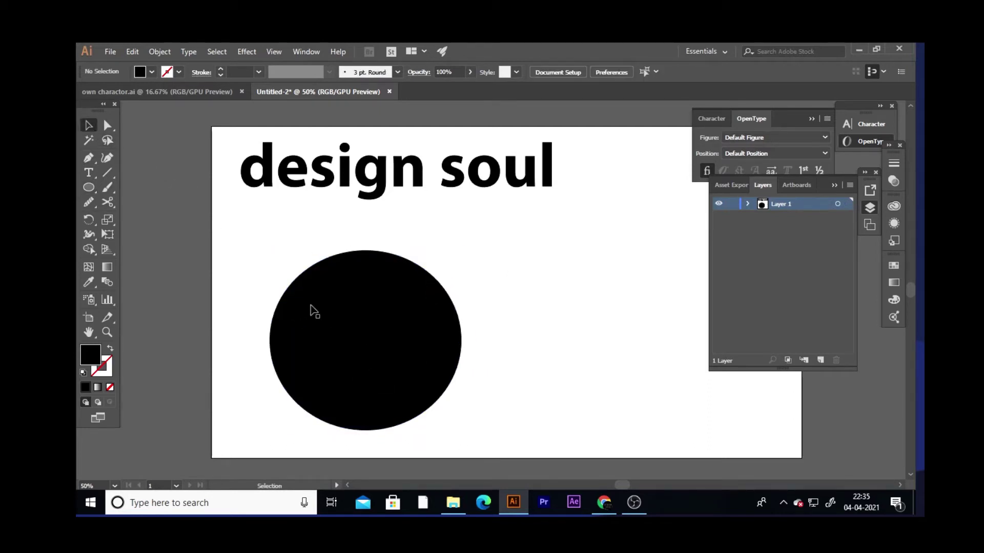
# - Turn the circle into area type and type placeholder text inside it
pyautogui.click(96, 178)
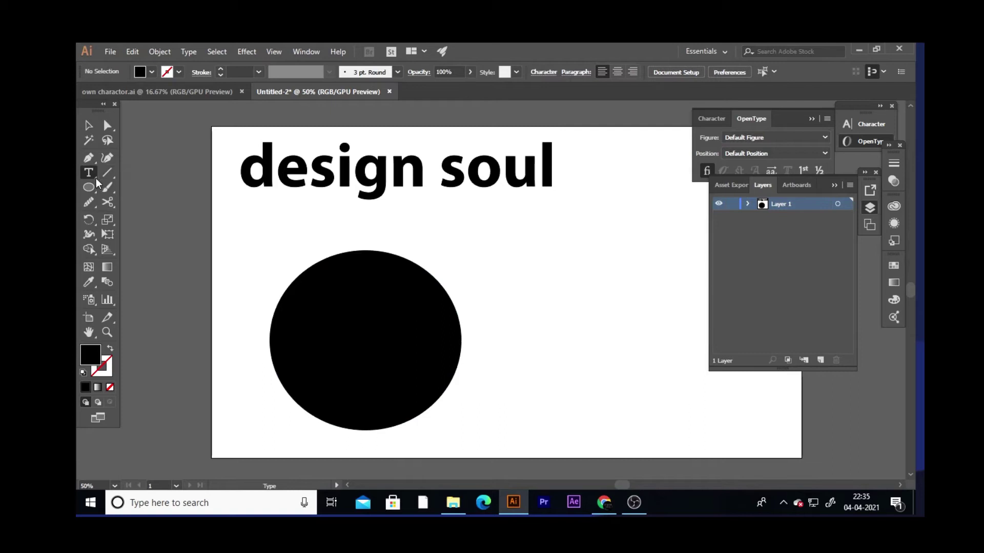
pyautogui.moveTo(94, 177); pyautogui.dragTo(130, 183)
pyautogui.click(341, 290)
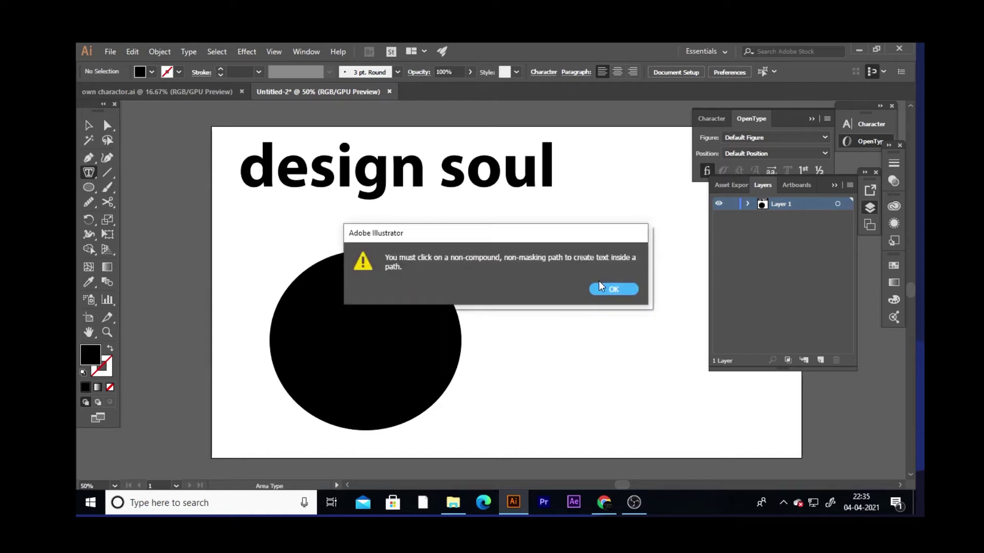
pyautogui.click(610, 290)
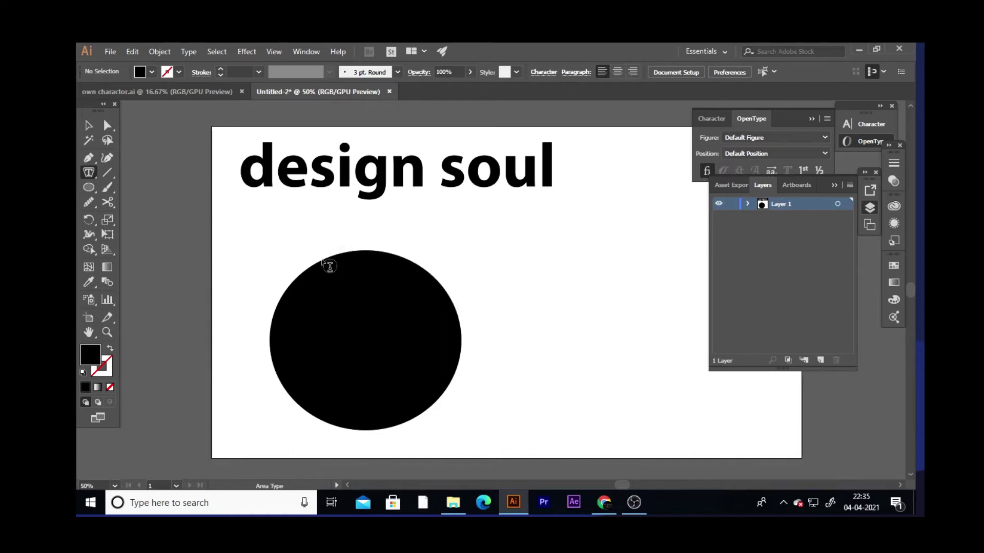
pyautogui.click(322, 258)
pyautogui.write('zvvvfiv')
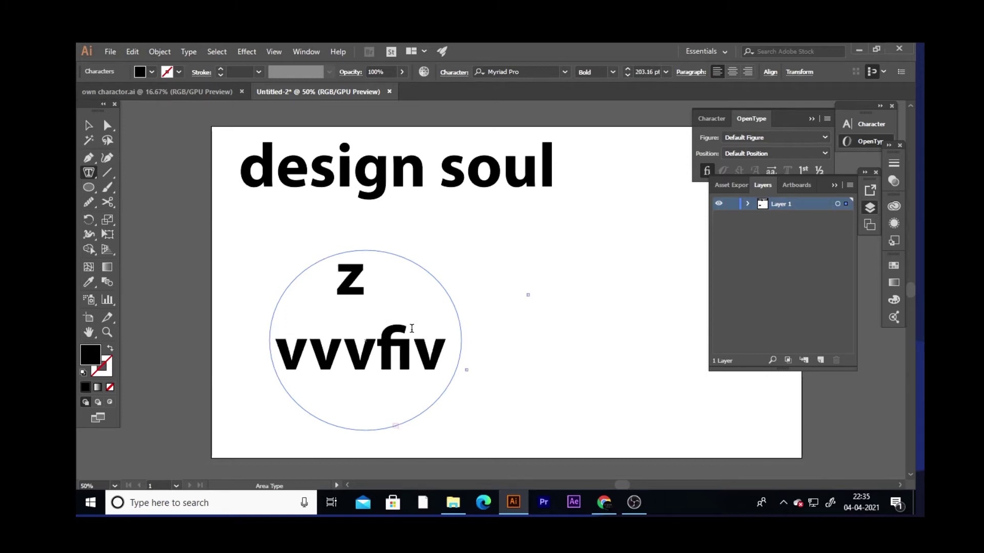
# - Set the circle's text to 24 pt and add more lines of placeholder text
pyautogui.click(89, 125)
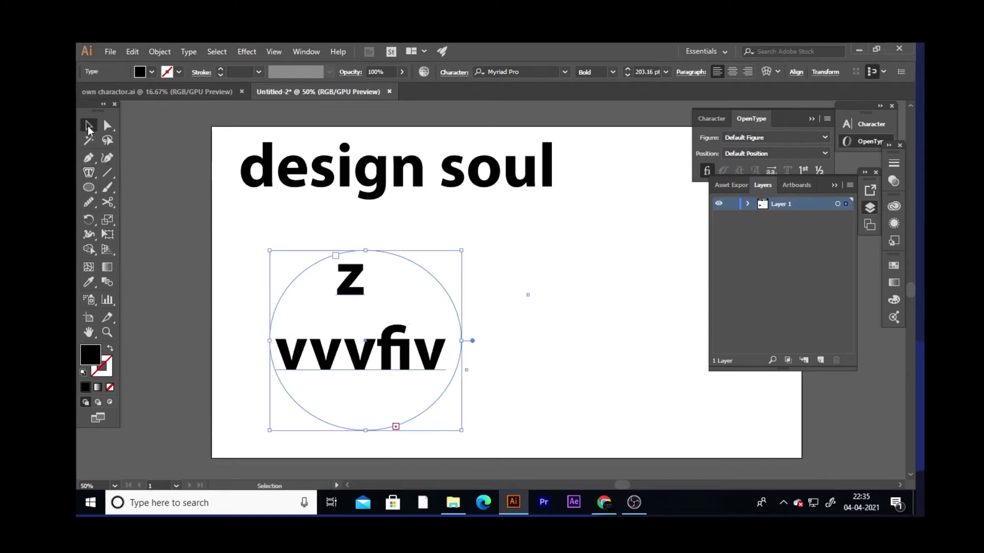
pyautogui.doubleClick(365, 357)
pyautogui.hotkey('ctrl', 'a')
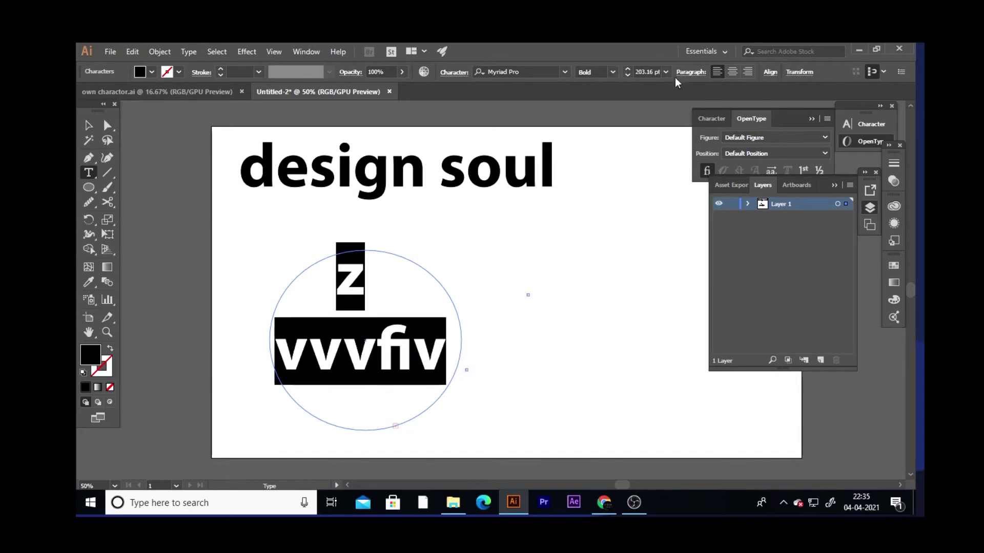
pyautogui.click(665, 72)
pyautogui.click(676, 241)
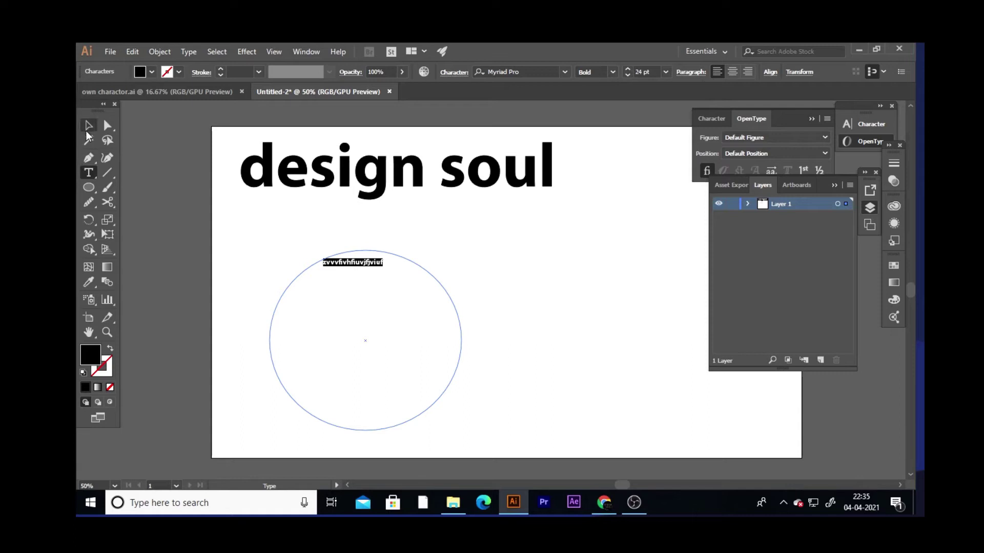
pyautogui.click(383, 264)
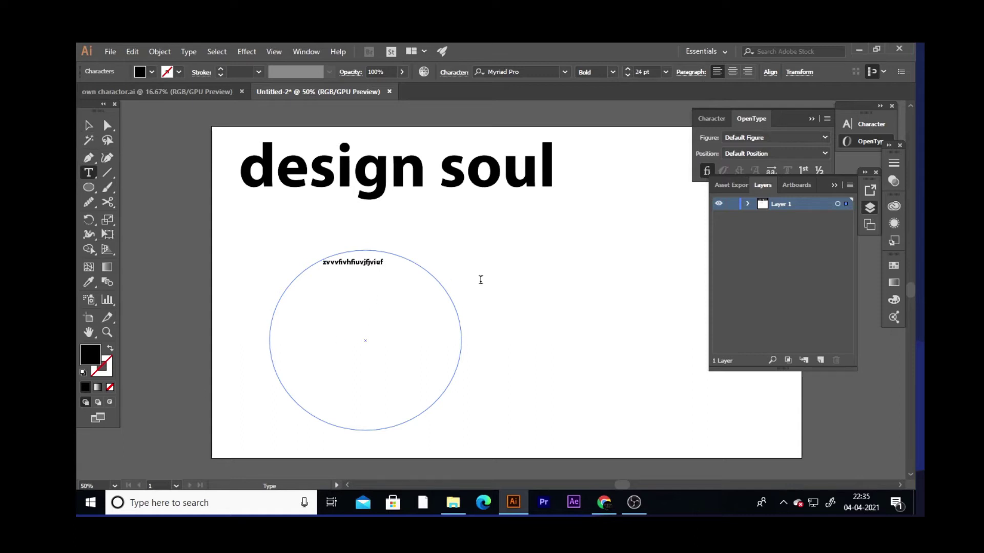
pyautogui.write('vi-ufjvidxjvifdxjv-giffffffffffffffffffffffffffffffffffffffffffffffffffffffffffffffffffffffffffffffffffffffffffffffffffffffffffffosfkgf[dokgodfkgodfkgopf')
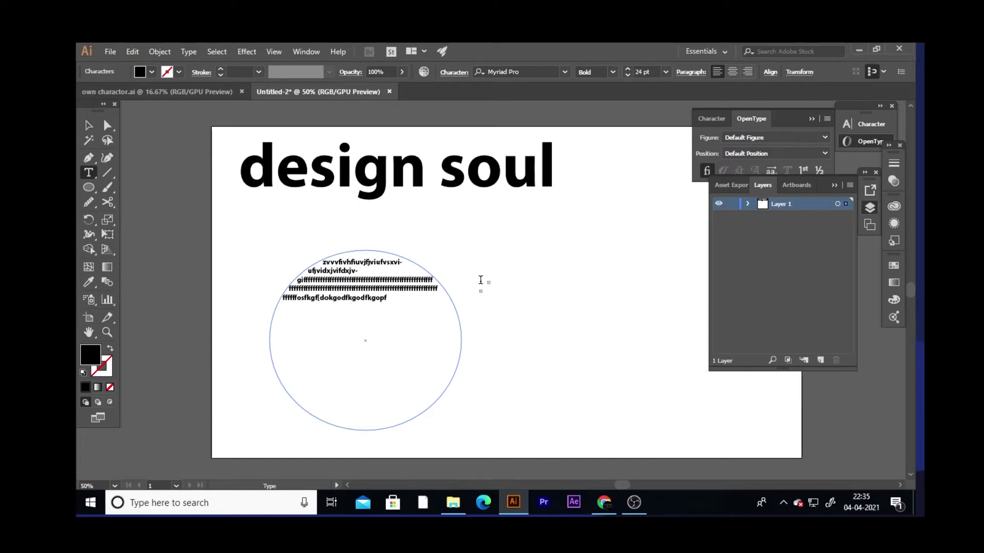
# - Move the circle text object up and left under the heading
pyautogui.click(89, 125)
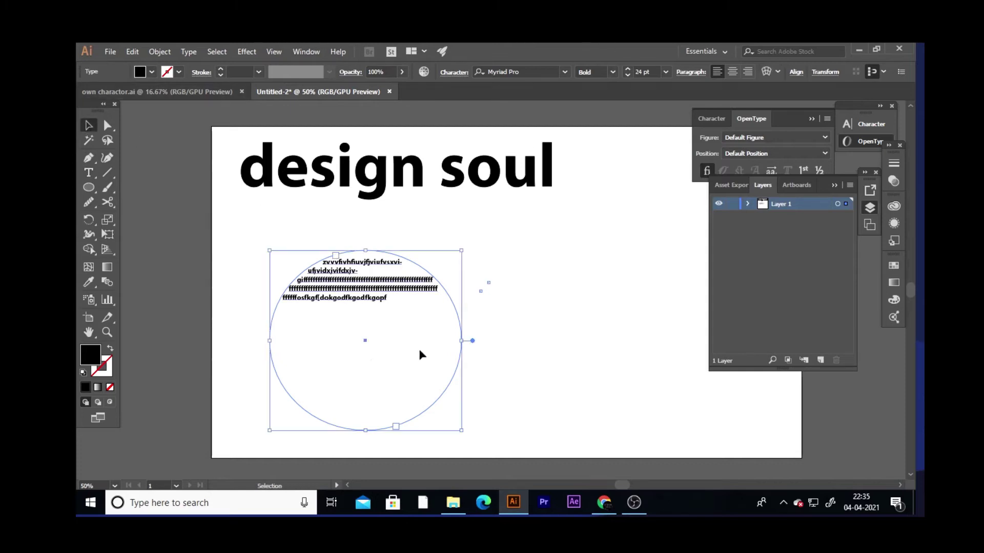
pyautogui.moveTo(370, 351); pyautogui.dragTo(359, 329)
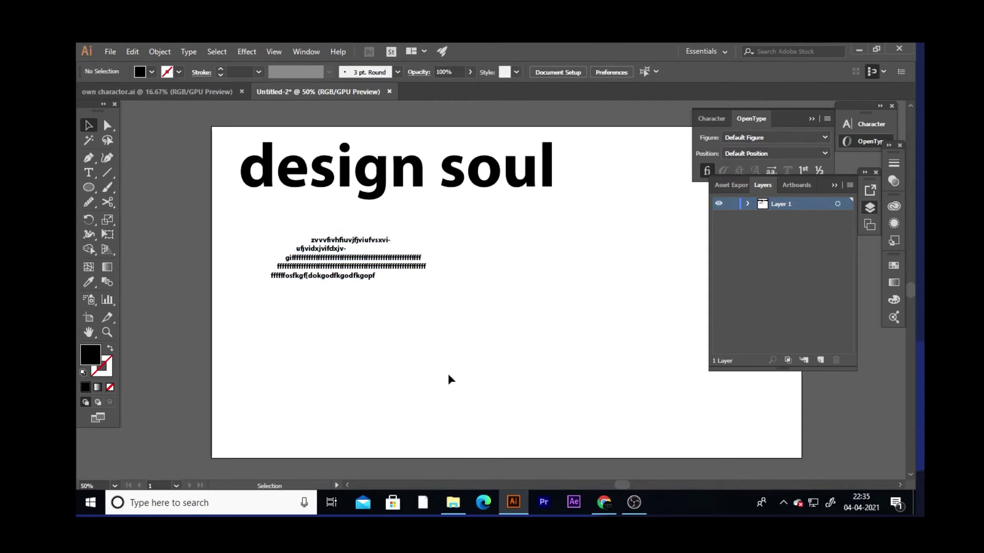
pyautogui.moveTo(311, 248); pyautogui.dragTo(277, 238)
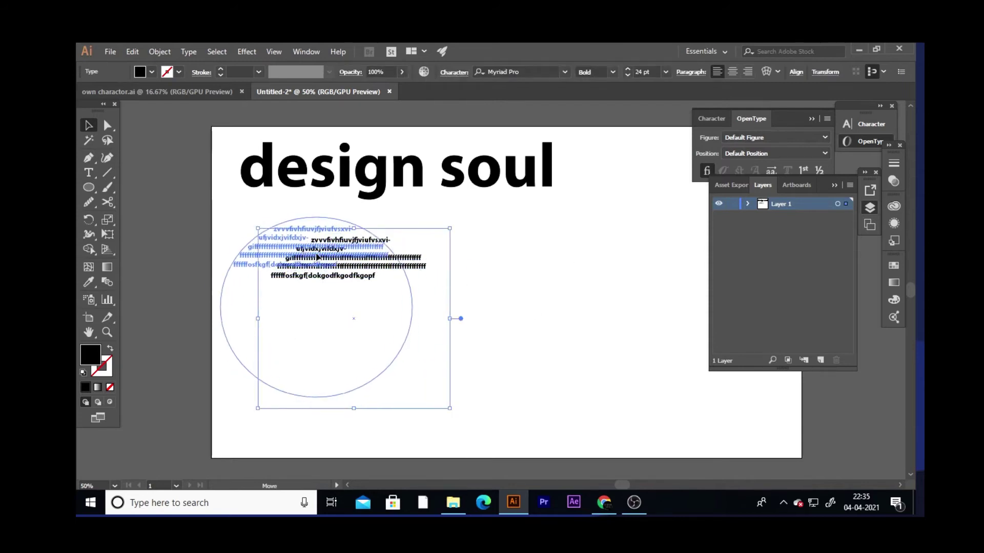
# - Draw a wavy curve below the circle text with the Pen tool
pyautogui.click(472, 254)
pyautogui.click(94, 178)
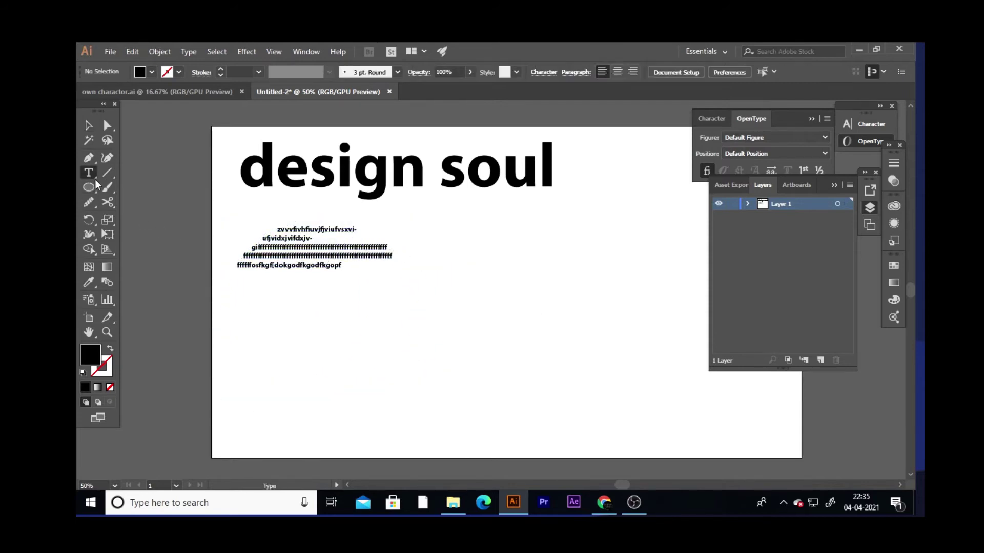
pyautogui.click(94, 179)
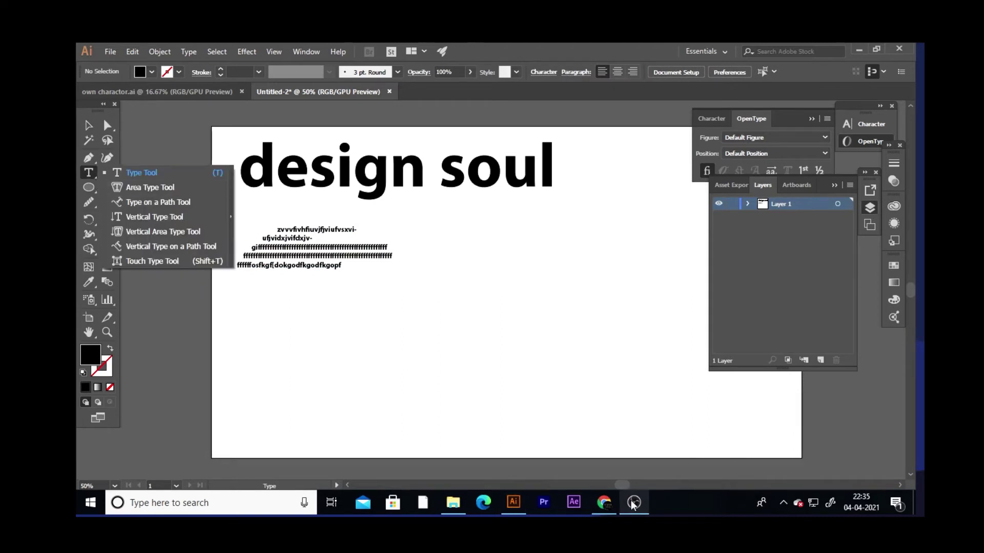
pyautogui.click(634, 503)
pyautogui.click(634, 503)
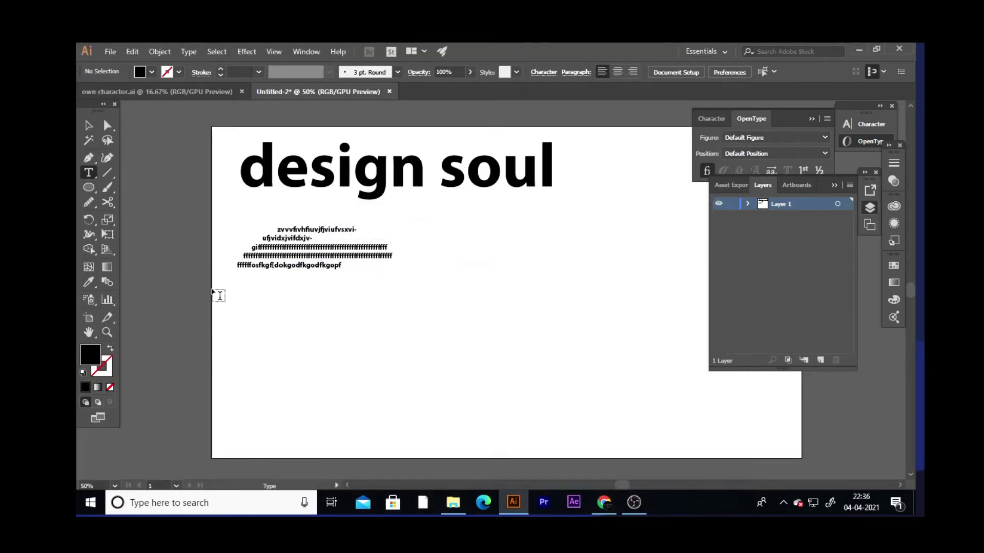
pyautogui.click(90, 173)
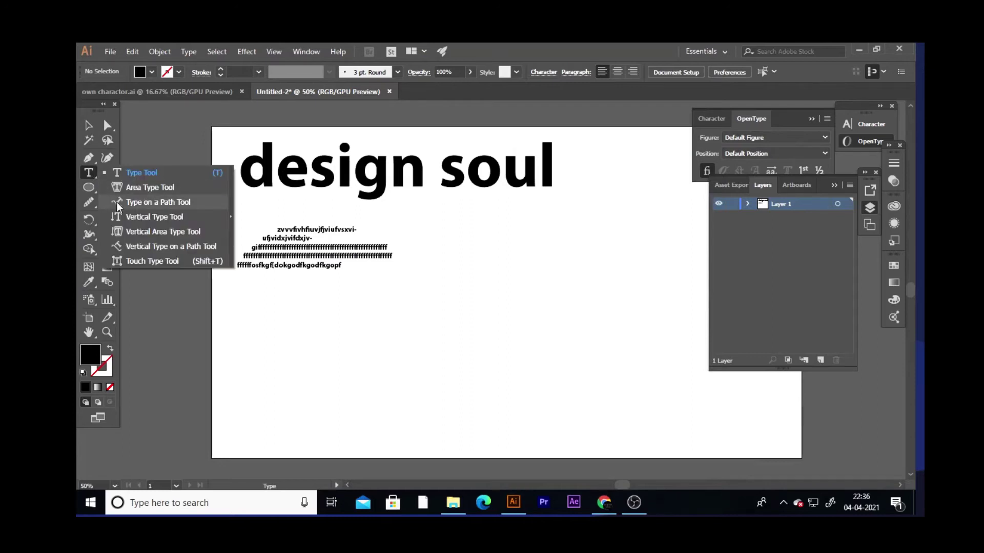
pyautogui.click(88, 158)
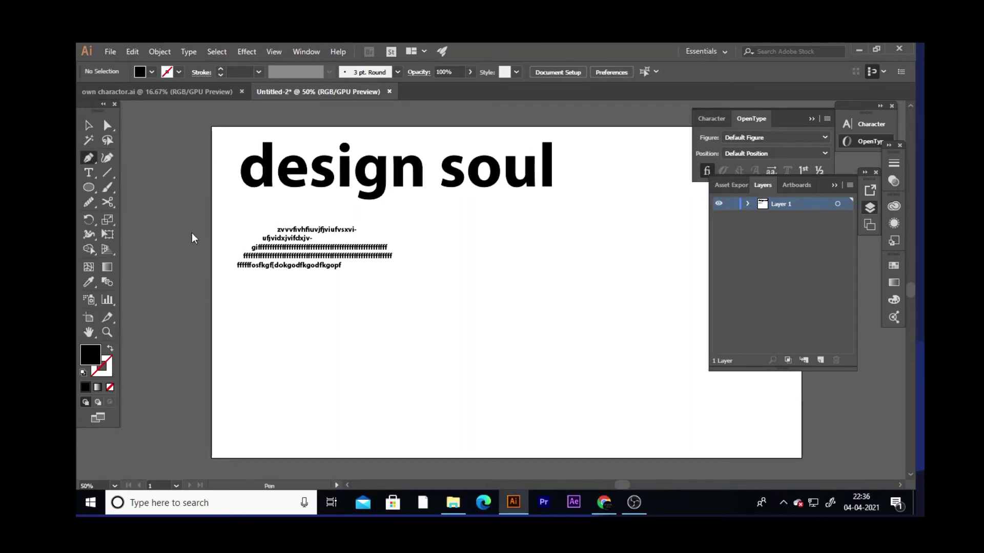
pyautogui.click(415, 349)
pyautogui.moveTo(547, 338); pyautogui.dragTo(629, 400)
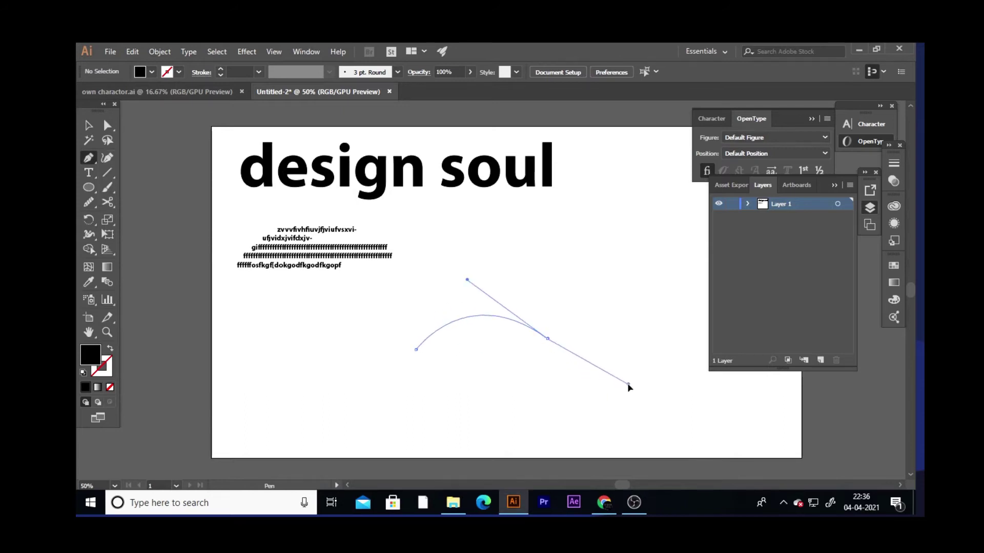
pyautogui.click(556, 344)
pyautogui.moveTo(657, 327); pyautogui.dragTo(679, 255)
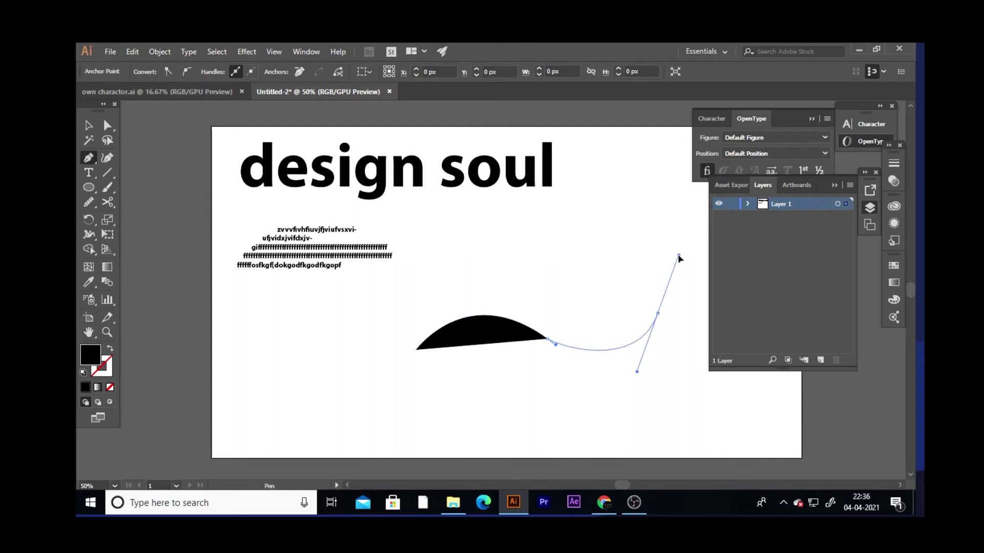
# - Try and undo a gradient, then swap the wave's fill to a 3 pt black stroke
pyautogui.click(89, 125)
pyautogui.click(107, 267)
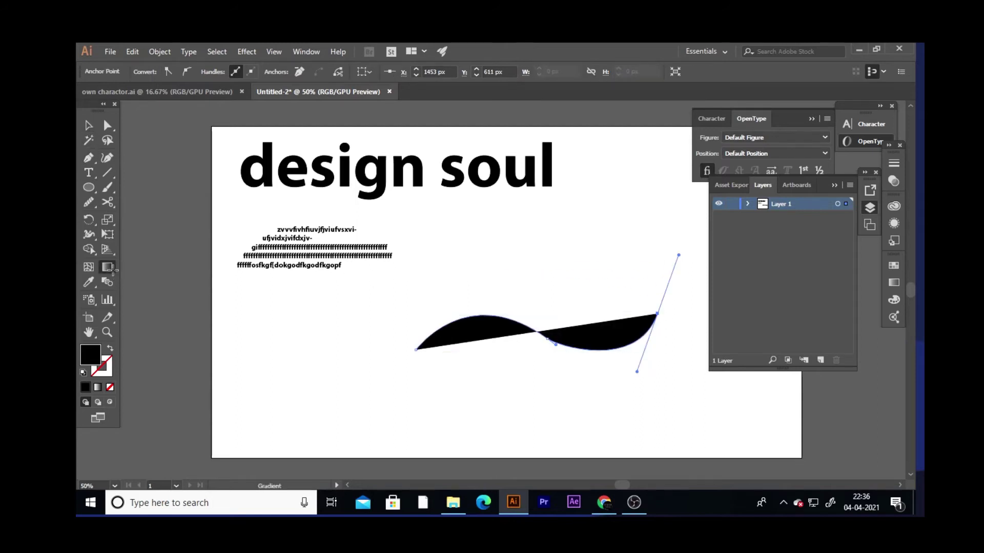
pyautogui.click(570, 344)
pyautogui.hotkey('ctrl', 'z')
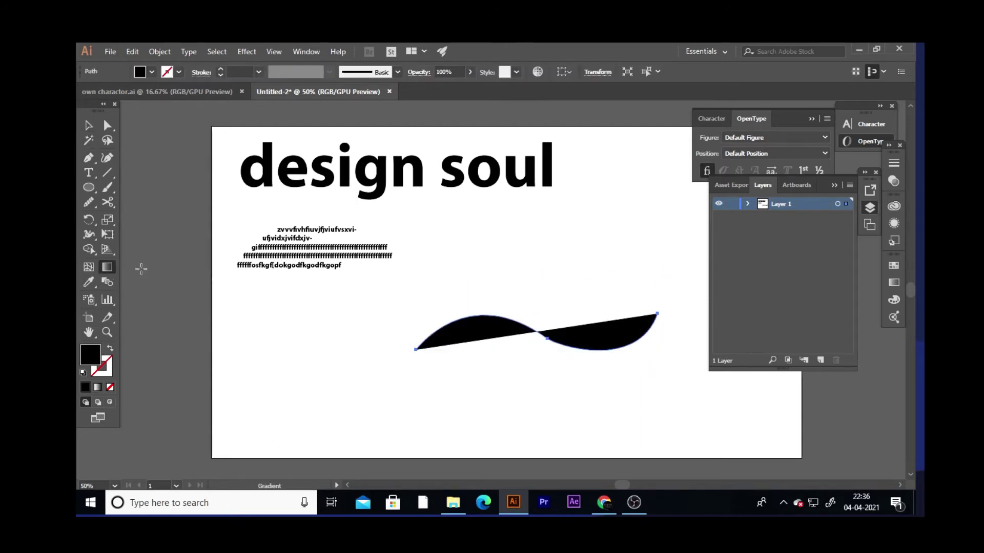
pyautogui.click(88, 125)
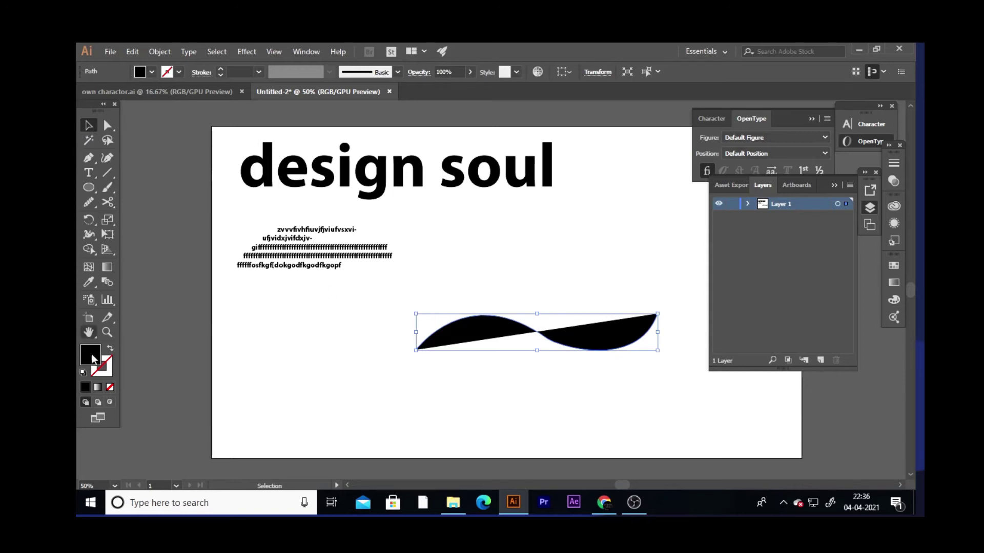
pyautogui.click(111, 350)
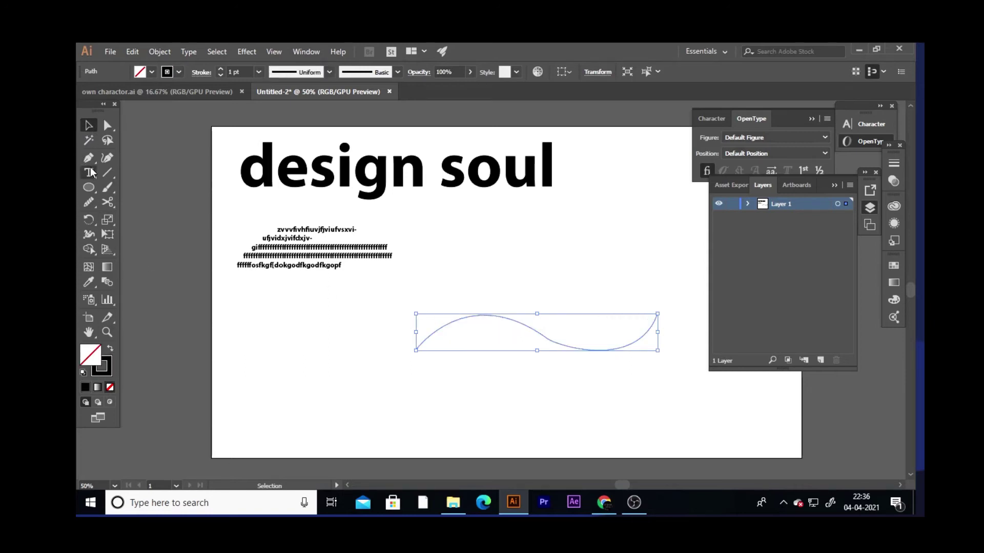
pyautogui.click(258, 72)
pyautogui.click(266, 190)
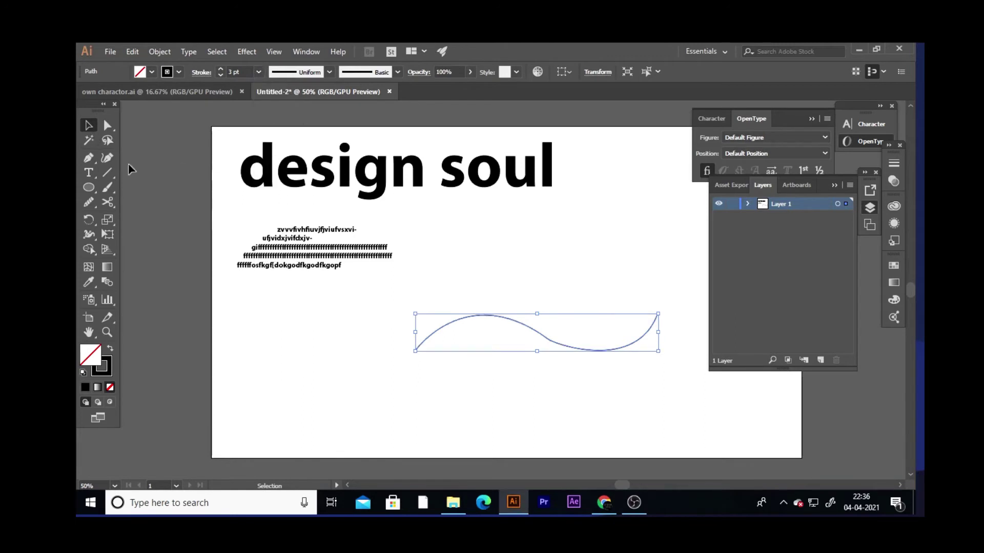
# - Type placeholder text along the wavy curve with Type on a Path, then switch to Chrome
pyautogui.click(134, 183)
pyautogui.moveTo(97, 177); pyautogui.dragTo(114, 201)
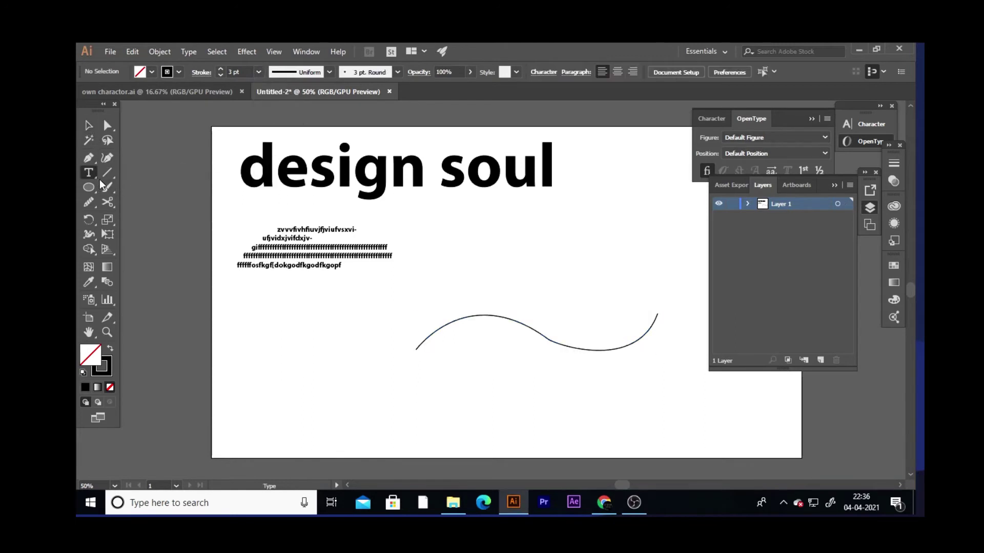
pyautogui.click(120, 203)
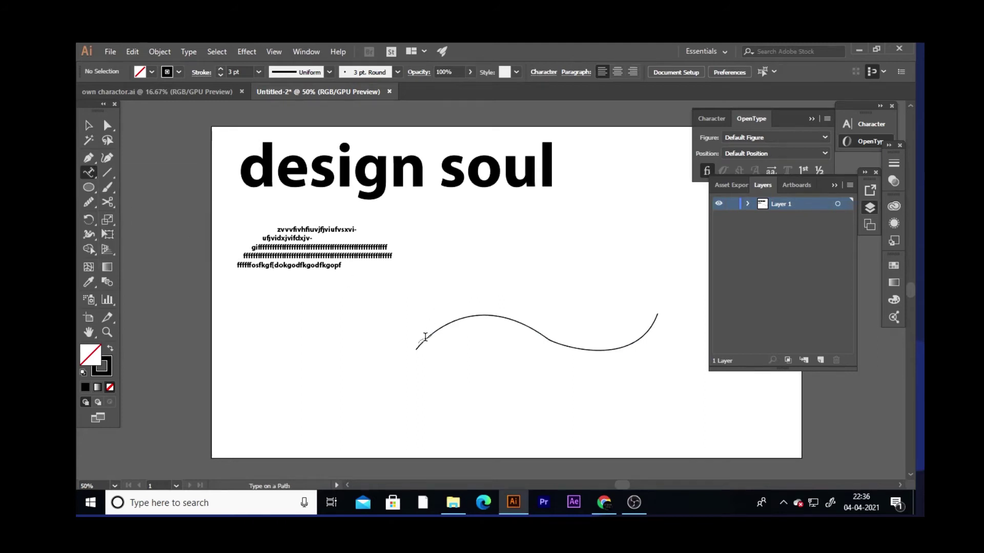
pyautogui.click(425, 338)
pyautogui.write('vfdgbhfjnhg')
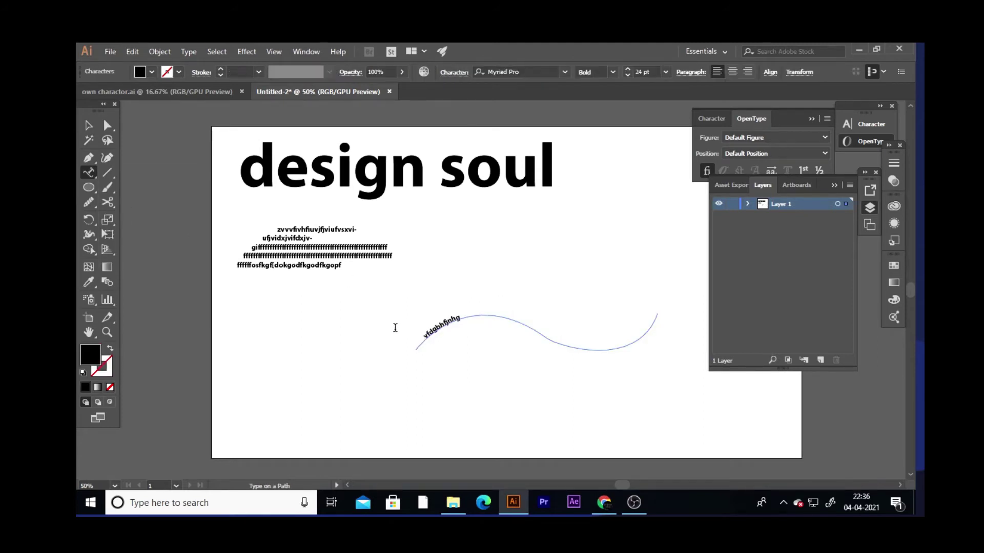
pyautogui.press('BackSpace')
pyautogui.press('BackSpace')
pyautogui.press('BackSpace')
pyautogui.press('BackSpace')
pyautogui.press('BackSpace')
pyautogui.write('finhgkmjl.jkzfvgdsyufgdsyufgsydufgyusdhfudyhvydushfuydshfyusd')
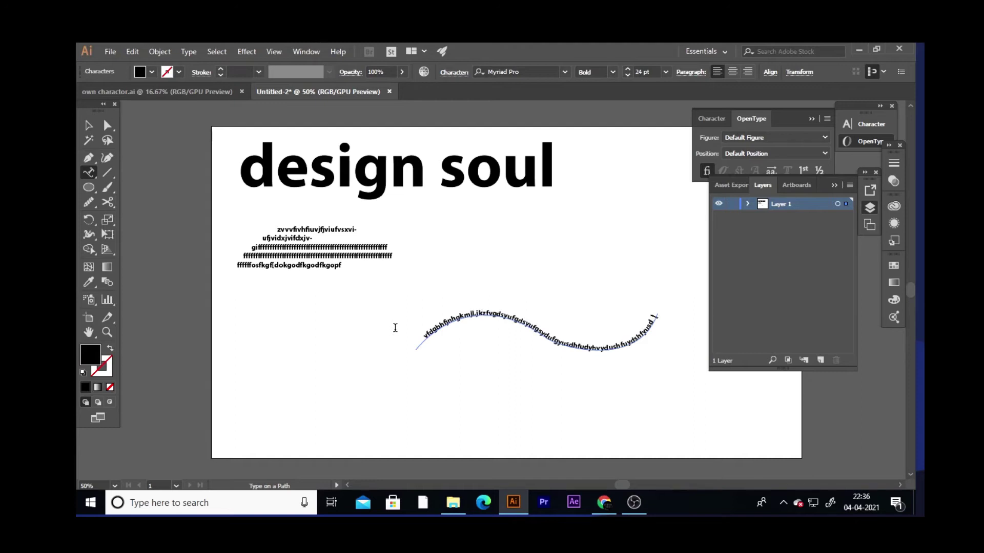
pyautogui.click(88, 125)
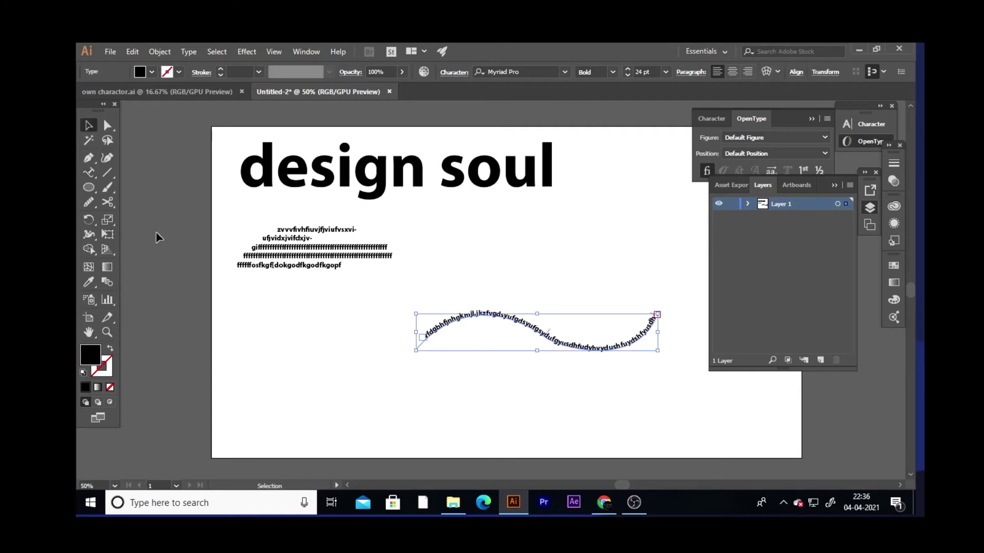
pyautogui.click(637, 452)
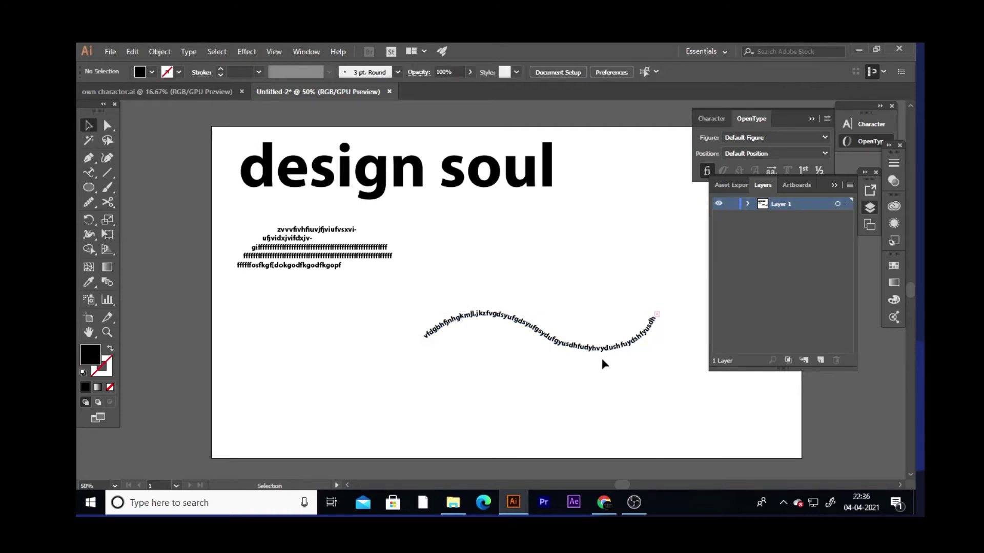
pyautogui.click(603, 502)
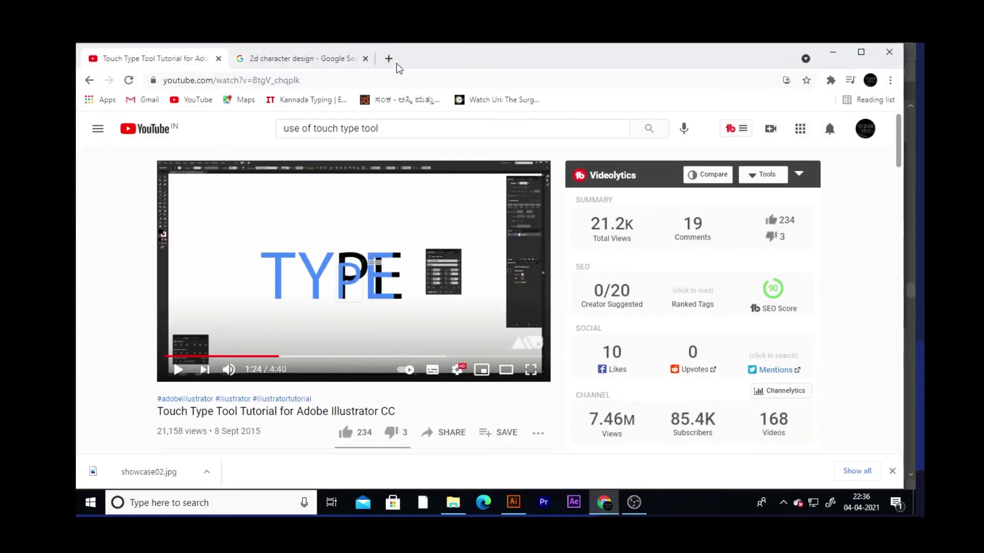
# - Search Google for 'typography designs' in a new tab and show Images results
pyautogui.click(389, 58)
pyautogui.click(395, 306)
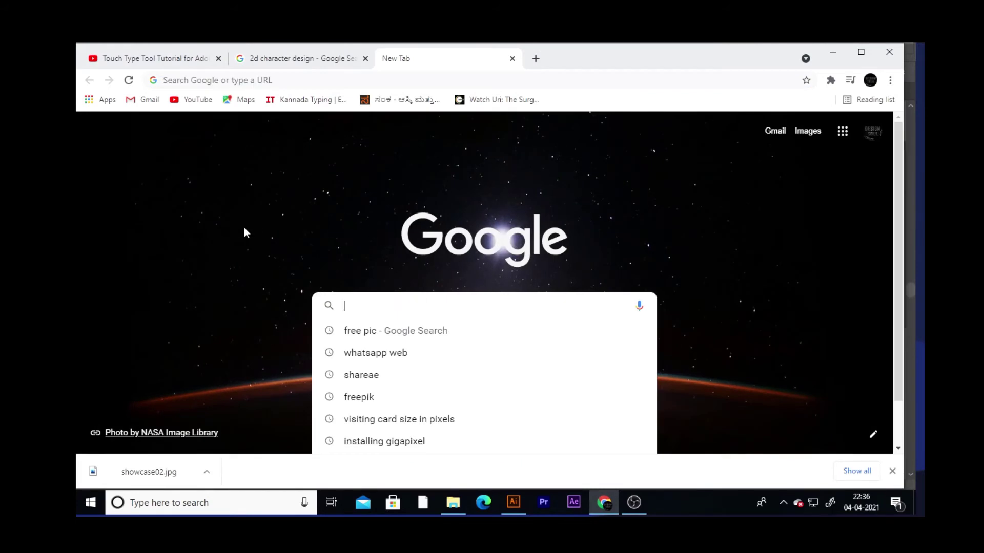
pyautogui.write('typography ')
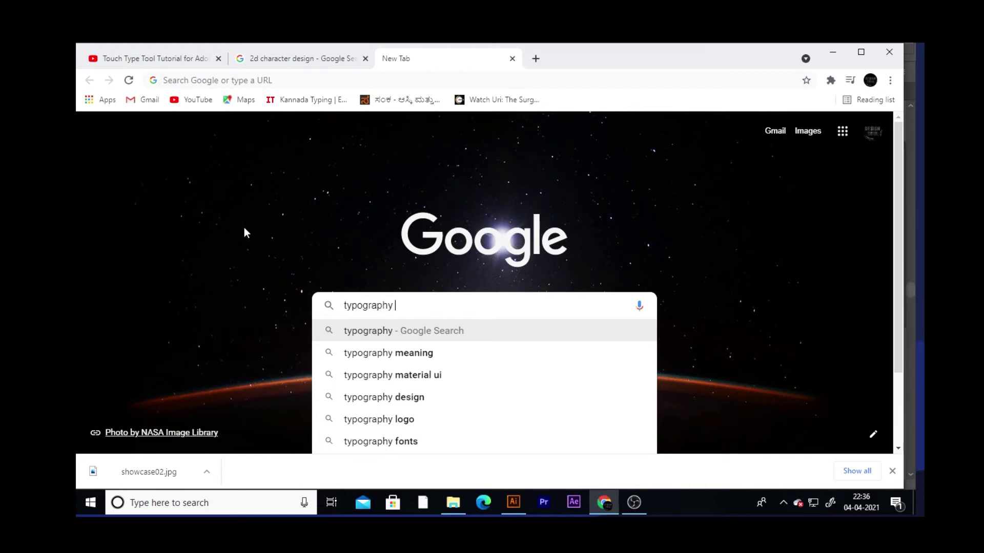
pyautogui.write('designs')
pyautogui.press('Return')
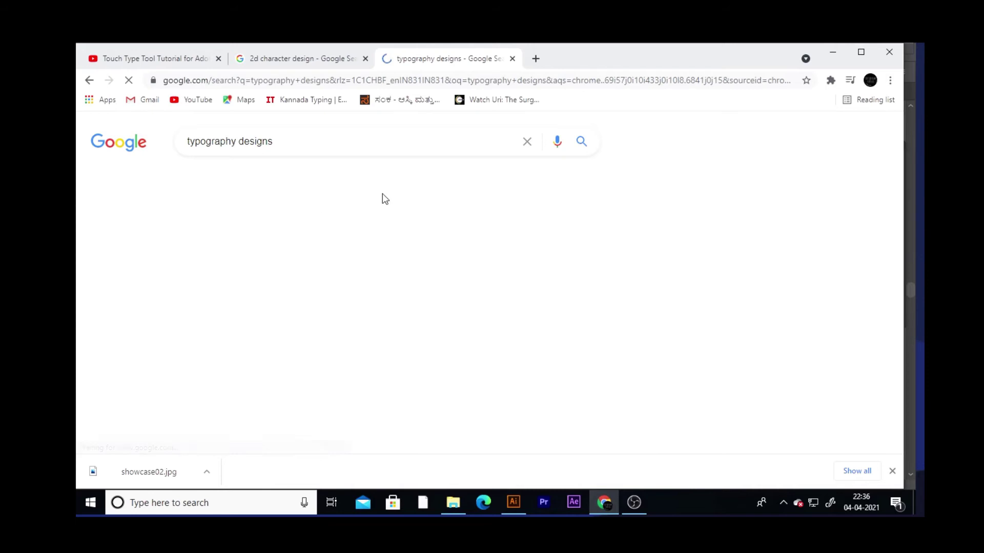
pyautogui.click(256, 179)
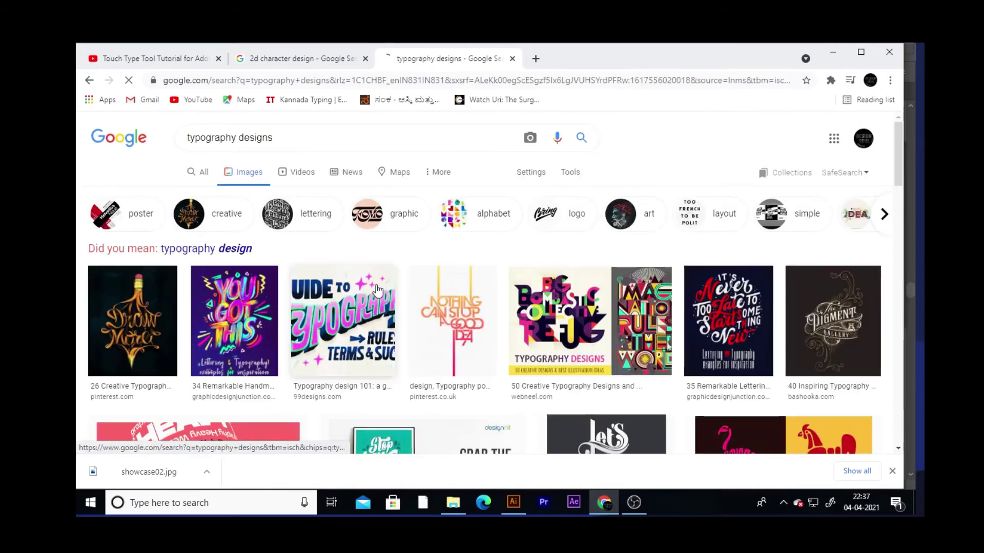
# - Preview the typographic basketball player portrait and the PSDBlast typography image
pyautogui.scroll(-4, 497, 331)
pyautogui.scroll(-4, 497, 330)
pyautogui.scroll(2, 497, 330)
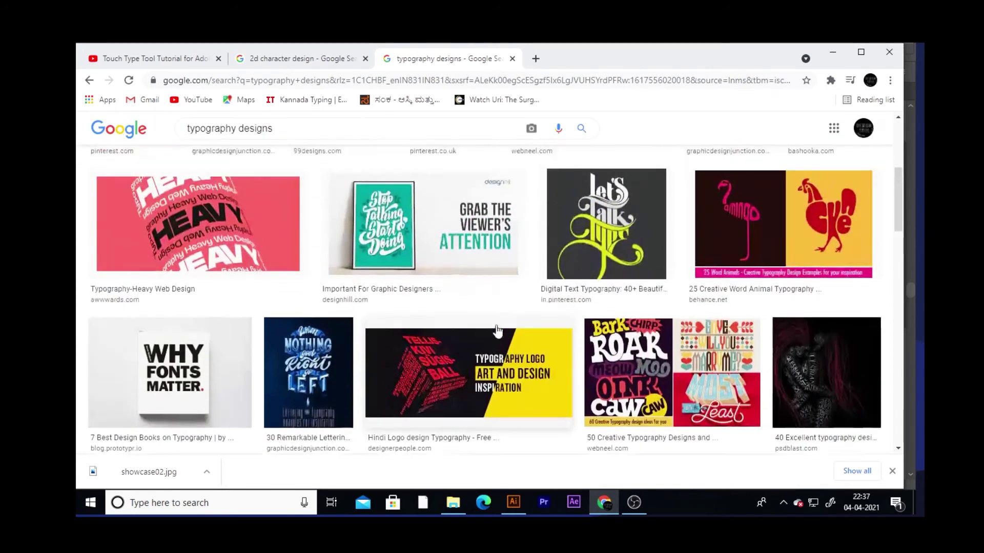
pyautogui.scroll(-3, 497, 330)
pyautogui.scroll(-7, 500, 334)
pyautogui.scroll(3, 417, 325)
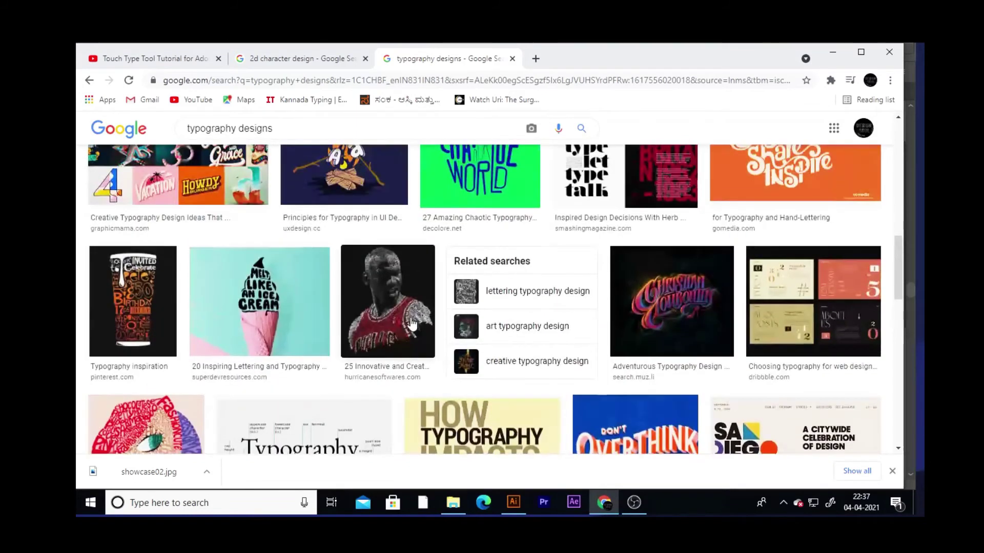
pyautogui.click(412, 325)
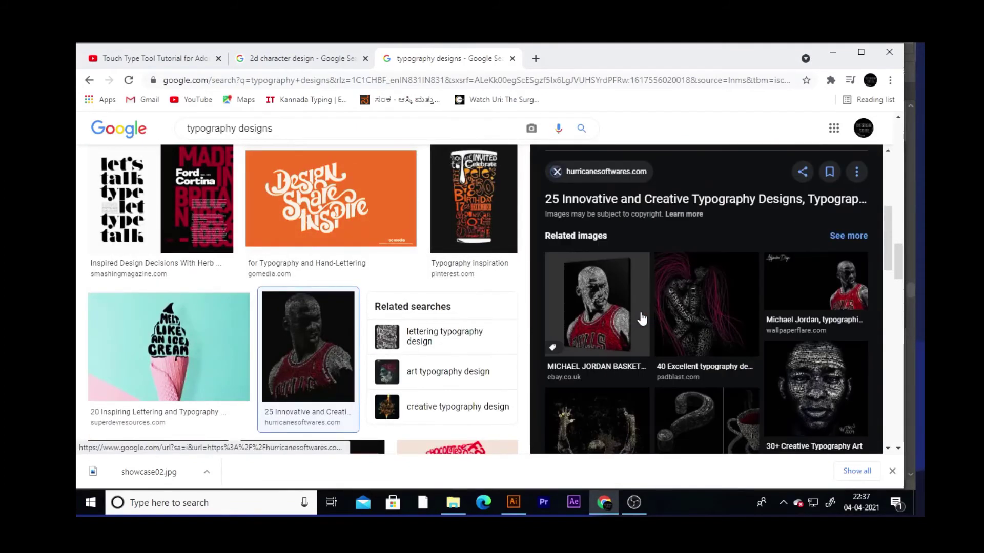
pyautogui.scroll(-5, 641, 319)
pyautogui.scroll(5, 641, 318)
pyautogui.click(681, 284)
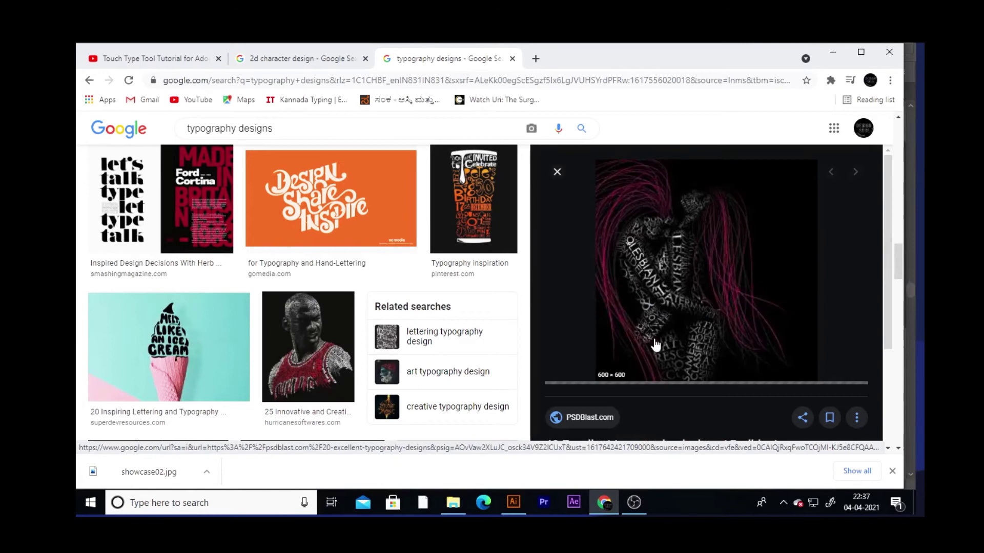
# - Preview the hand-drawn lettering and portrait images, ending on the typographic woman portrait
pyautogui.scroll(-2, 650, 369)
pyautogui.scroll(-4, 647, 376)
pyautogui.scroll(-3, 648, 377)
pyautogui.scroll(3, 648, 374)
pyautogui.scroll(4, 651, 370)
pyautogui.scroll(-3, 650, 370)
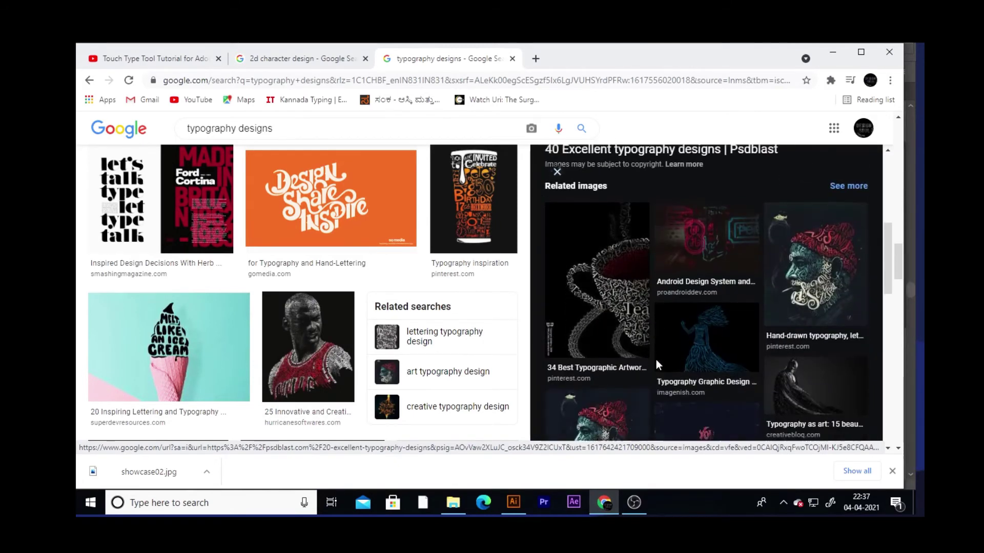
pyautogui.click(815, 266)
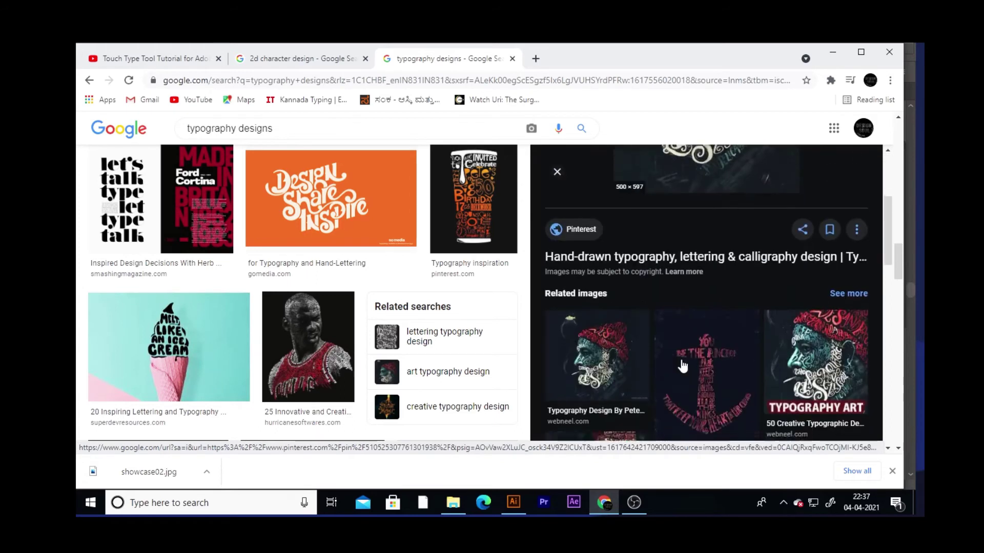
pyautogui.scroll(-5, 682, 366)
pyautogui.click(806, 275)
pyautogui.scroll(-5, 712, 377)
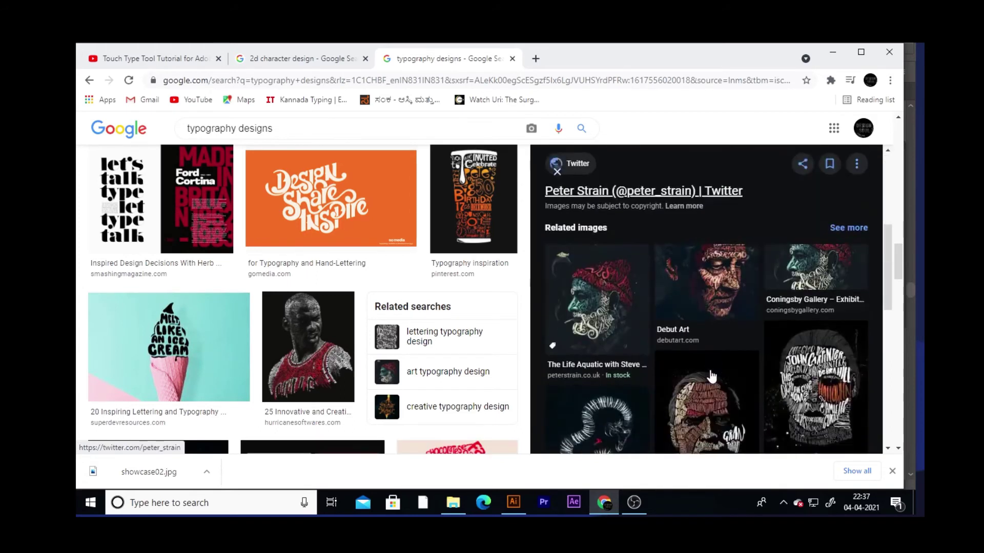
pyautogui.scroll(-3, 711, 377)
pyautogui.click(707, 231)
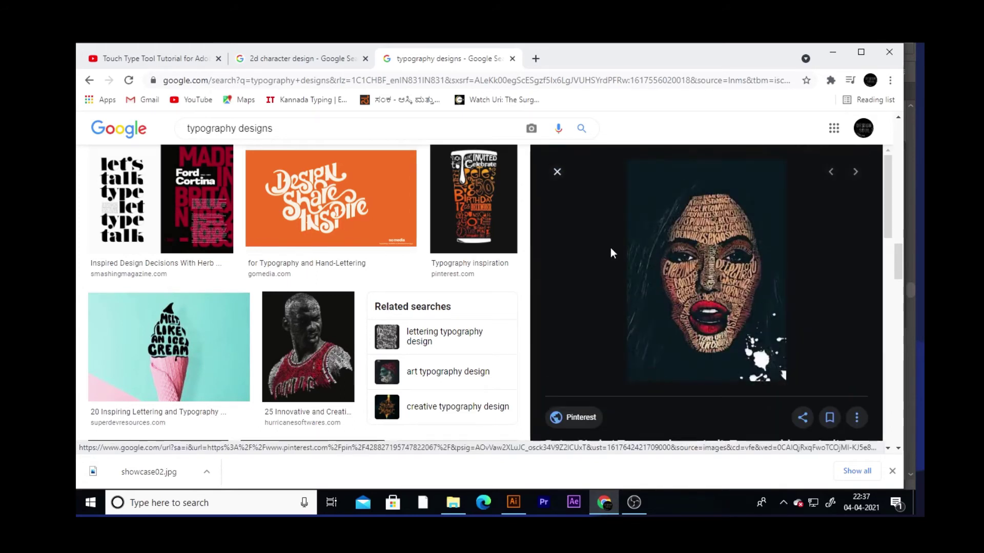
# - Back in Illustrator, move the wavy line of text left and up
pyautogui.click(512, 503)
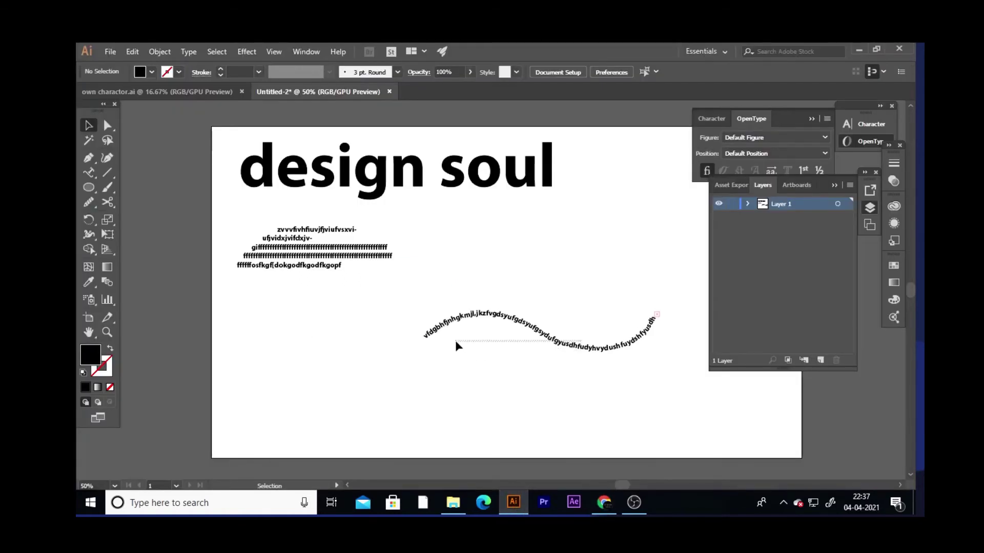
pyautogui.moveTo(464, 326); pyautogui.dragTo(302, 313)
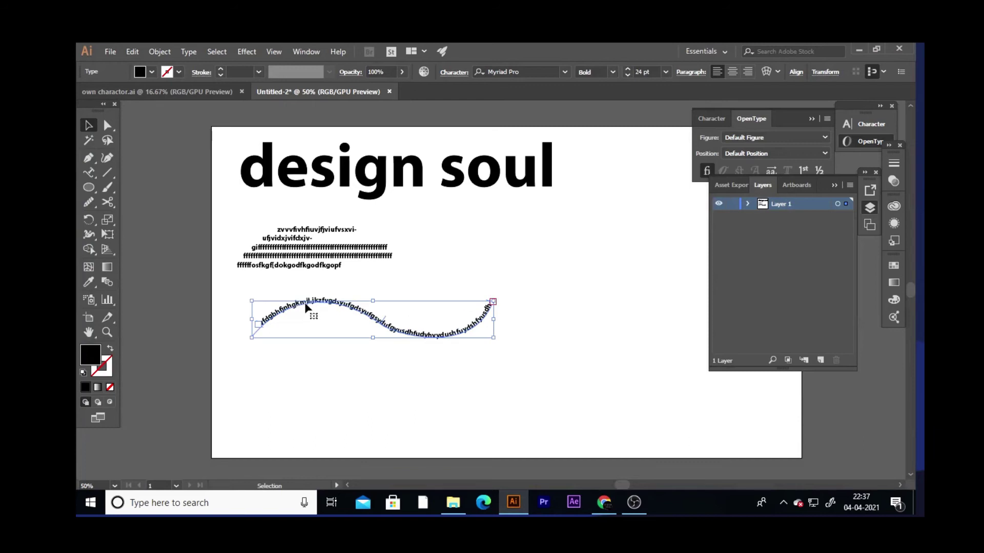
pyautogui.click(91, 177)
# - Place a vertical type object right of the wavy text and begin typing its letters
pyautogui.click(97, 177)
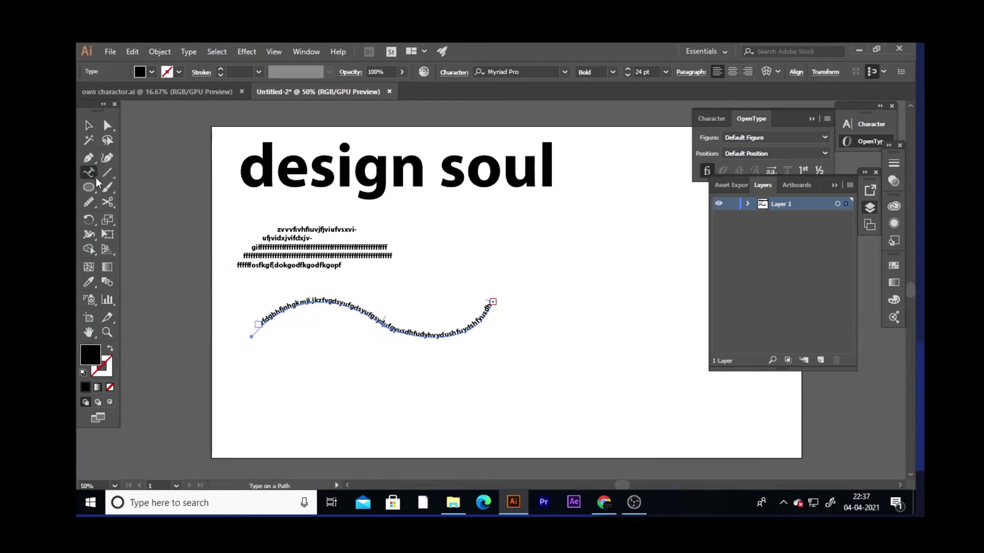
pyautogui.click(97, 178)
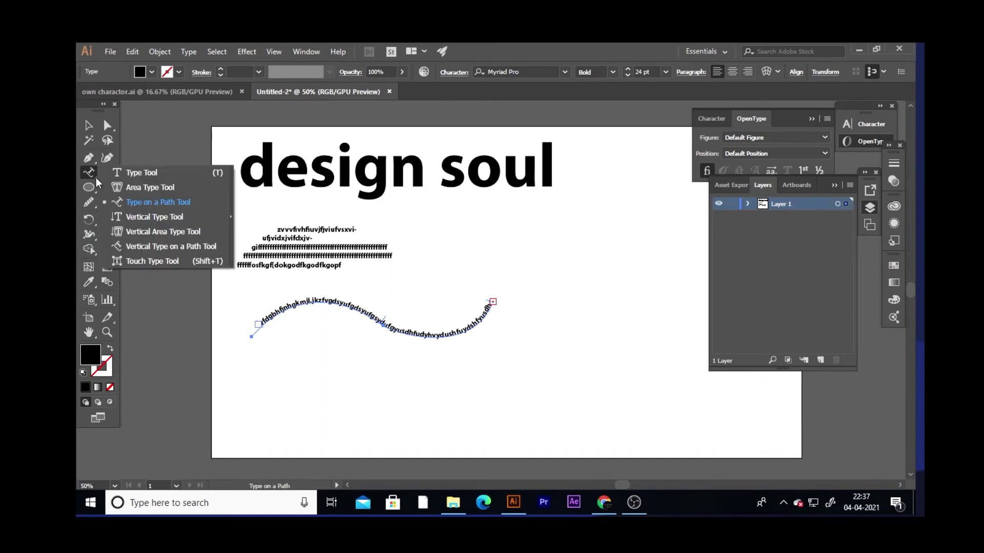
pyautogui.click(121, 220)
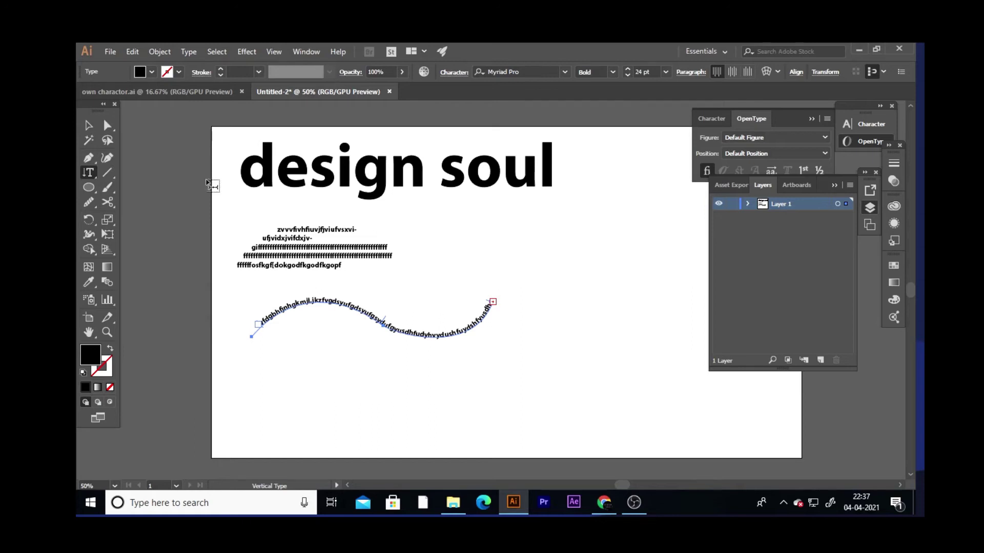
pyautogui.click(566, 222)
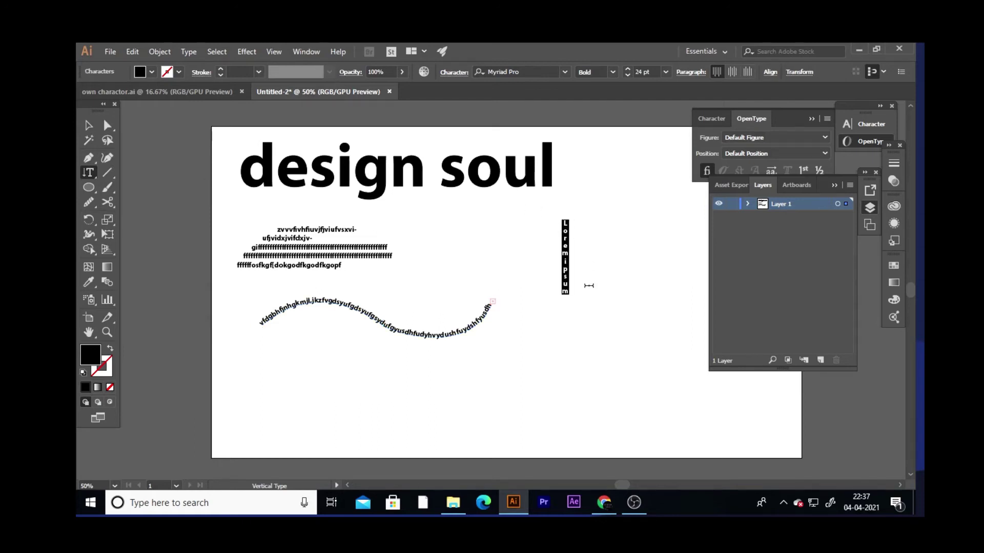
pyautogui.write('hdfullmovie')
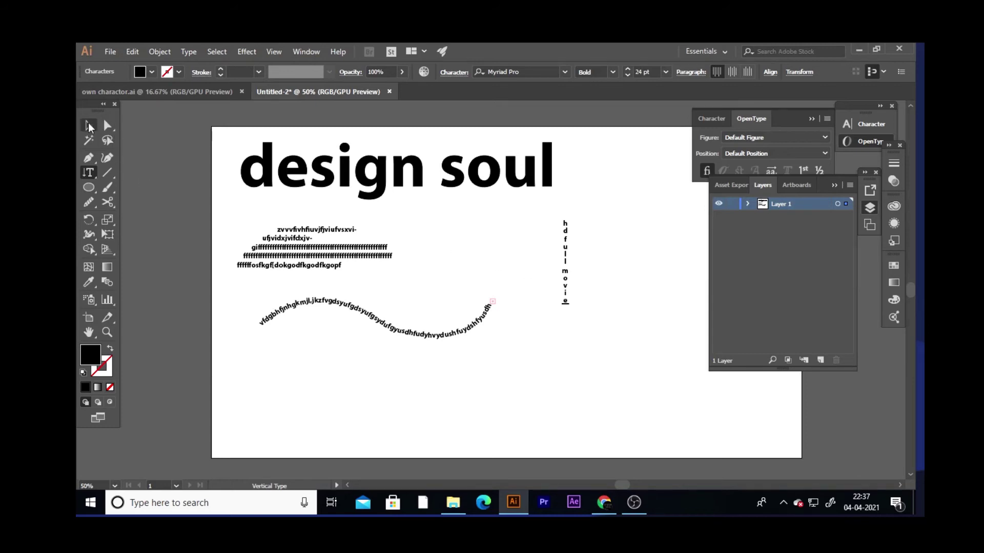
pyautogui.click(88, 125)
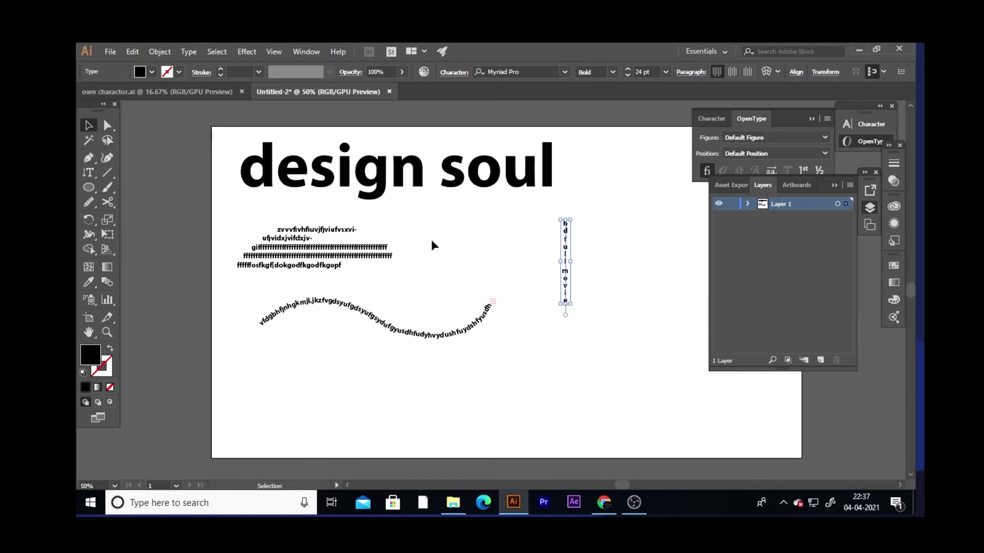
pyautogui.click(88, 173)
# - Finish the vertical 'design soul' text and move the column left and down
pyautogui.write('esignsoul')
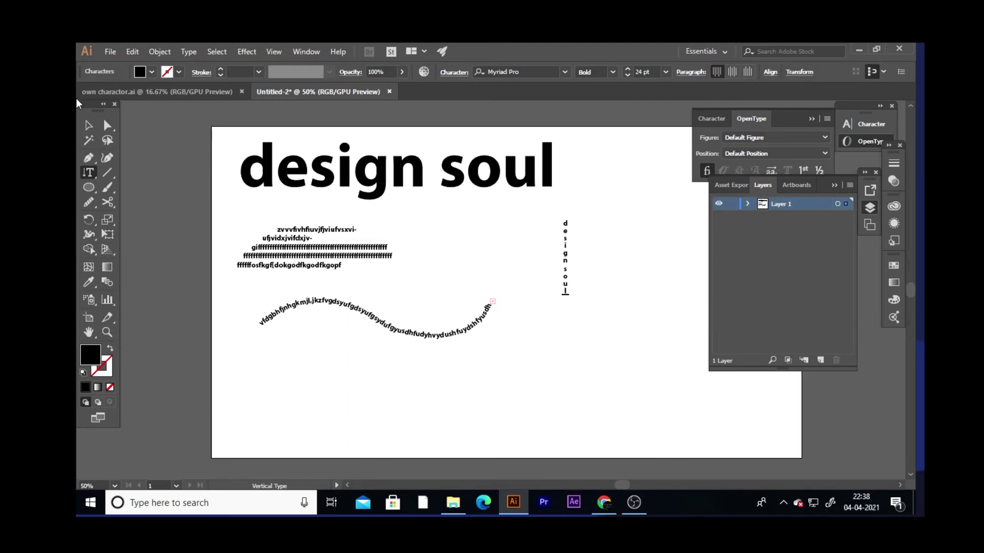
pyautogui.click(89, 125)
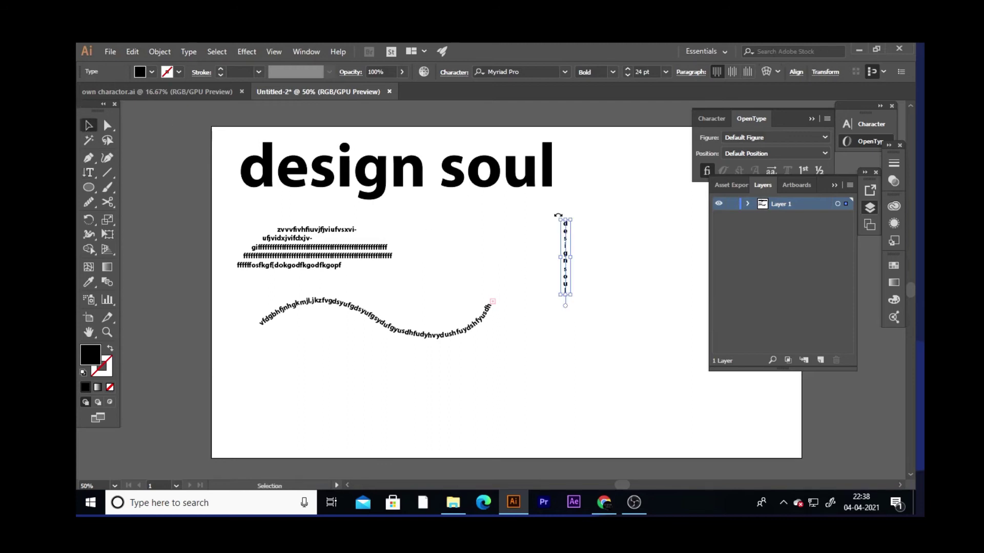
pyautogui.moveTo(573, 221); pyautogui.dragTo(562, 294)
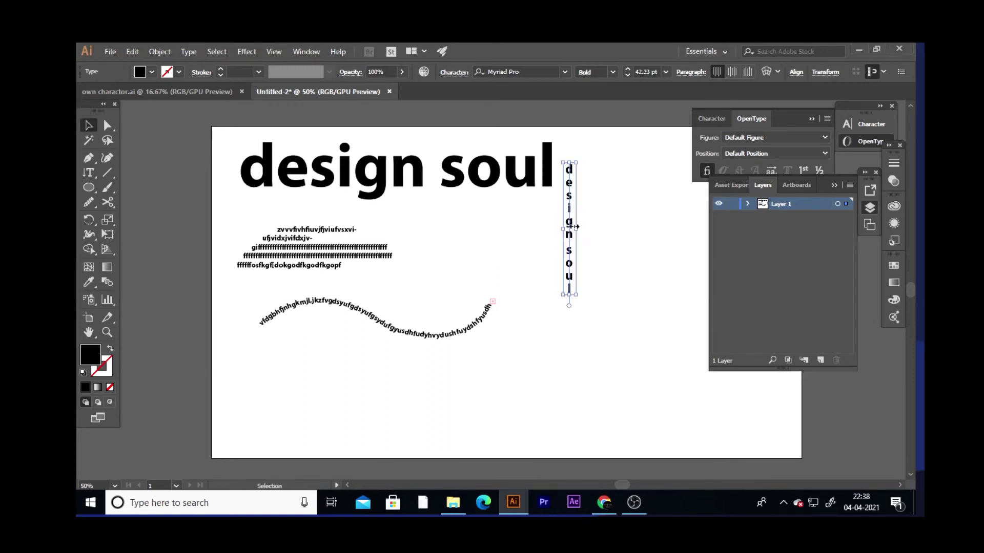
pyautogui.hotkey('ctrl', 'z')
pyautogui.moveTo(569, 251); pyautogui.dragTo(530, 305)
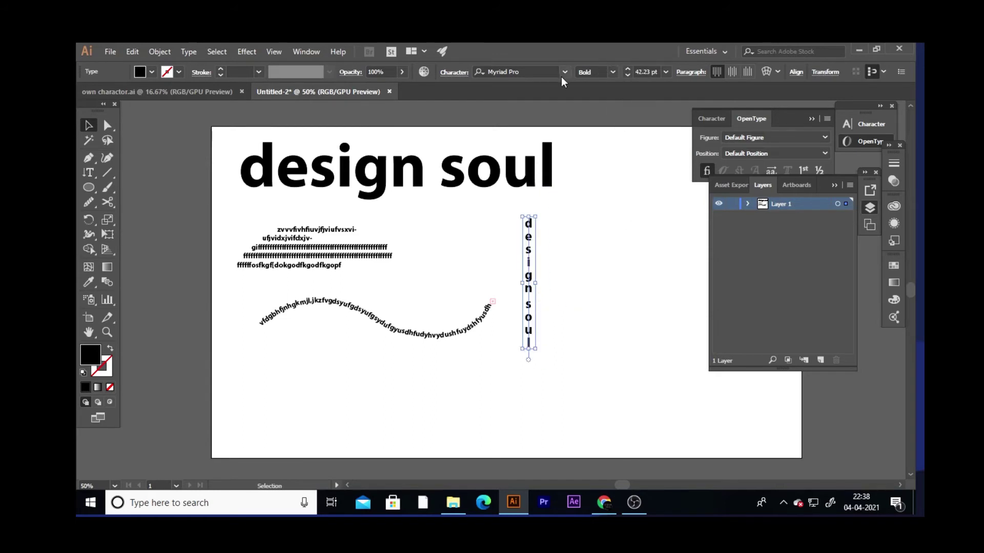
# - Set the vertical 'design soul' text's font size to 70 pt
pyautogui.click(666, 73)
pyautogui.click(672, 264)
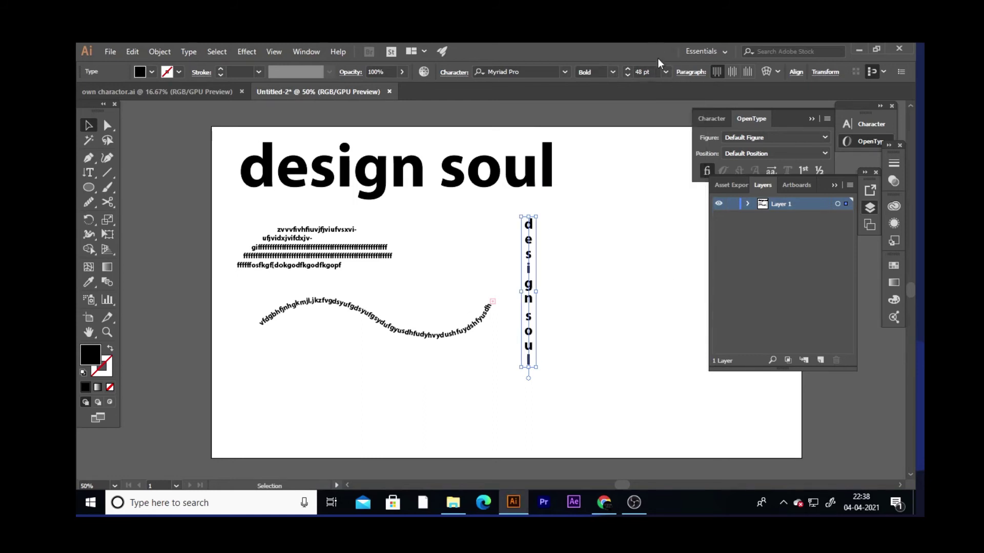
pyautogui.click(653, 72)
pyautogui.write('70')
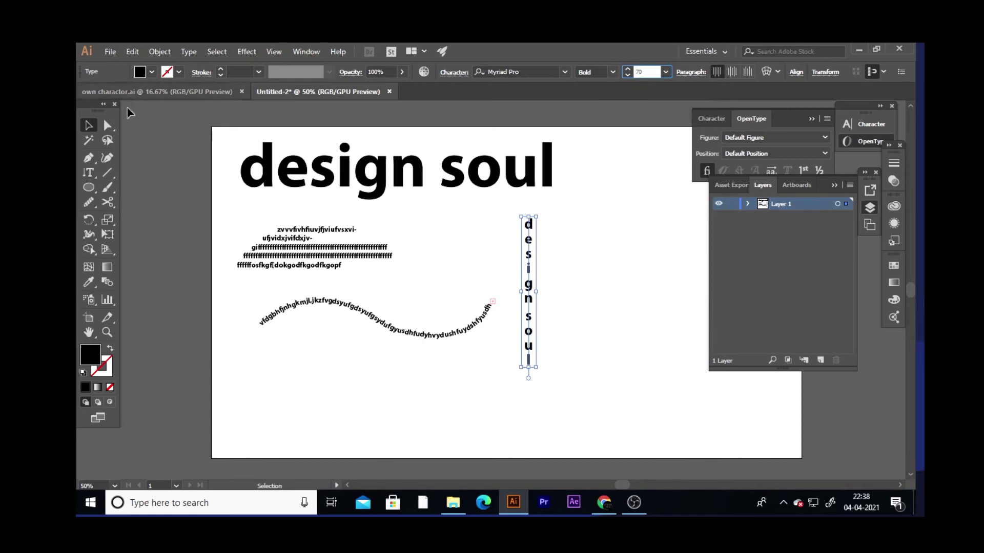
pyautogui.press('Return')
# - Reposition the 70 pt vertical column beside the wavy text and reselect it
pyautogui.click(553, 318)
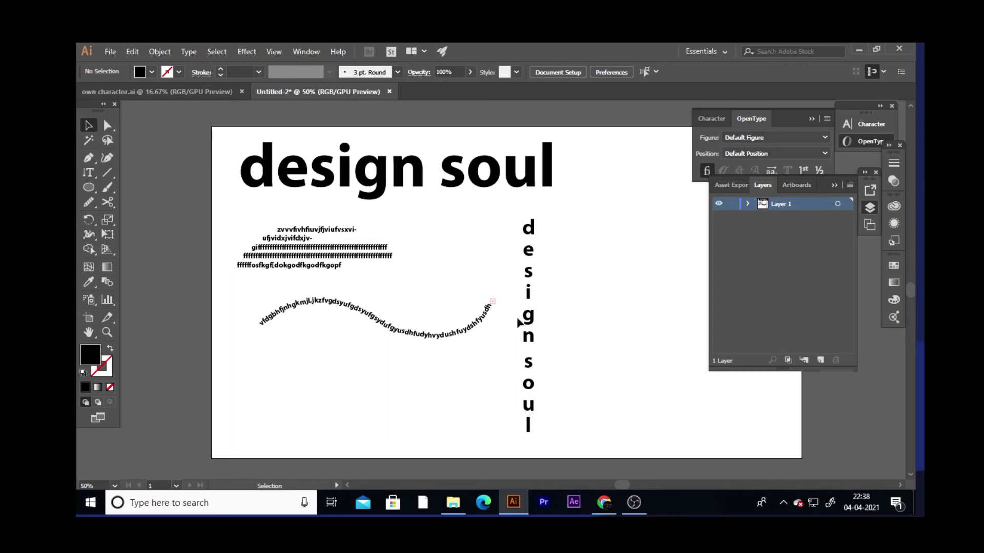
pyautogui.moveTo(530, 319); pyautogui.dragTo(514, 306)
pyautogui.click(580, 307)
pyautogui.scroll(-2, 513, 329)
pyautogui.scroll(4, 491, 341)
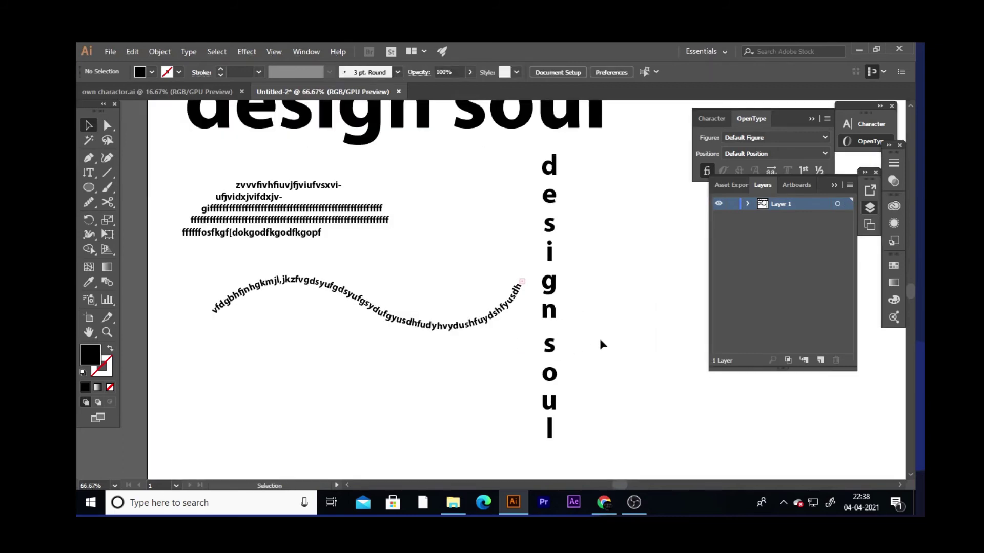
pyautogui.scroll(-2, 599, 338)
pyautogui.click(538, 307)
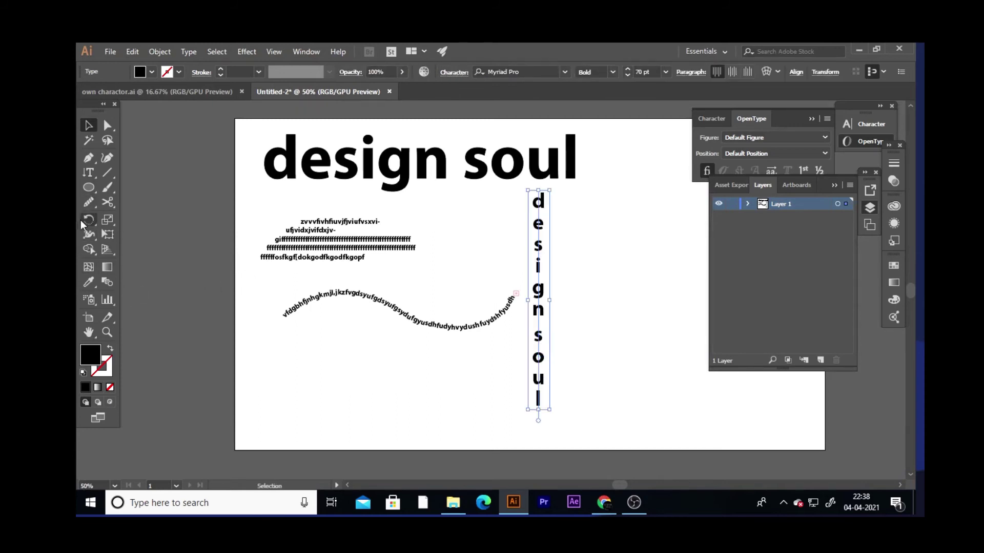
# - Using the Rounded Rectangle Tool, drag out a solid black rounded rectangle under the wavy text
pyautogui.click(97, 177)
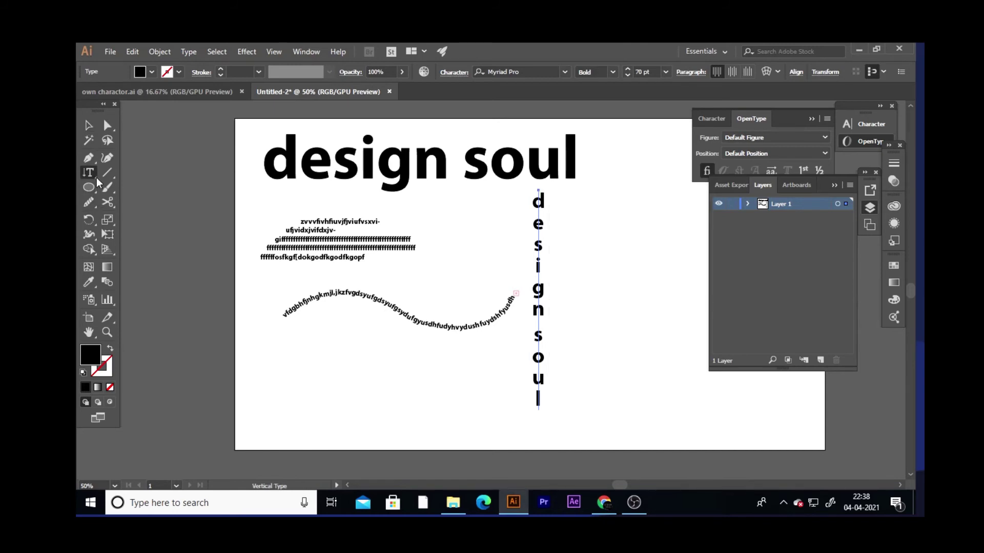
pyautogui.click(96, 178)
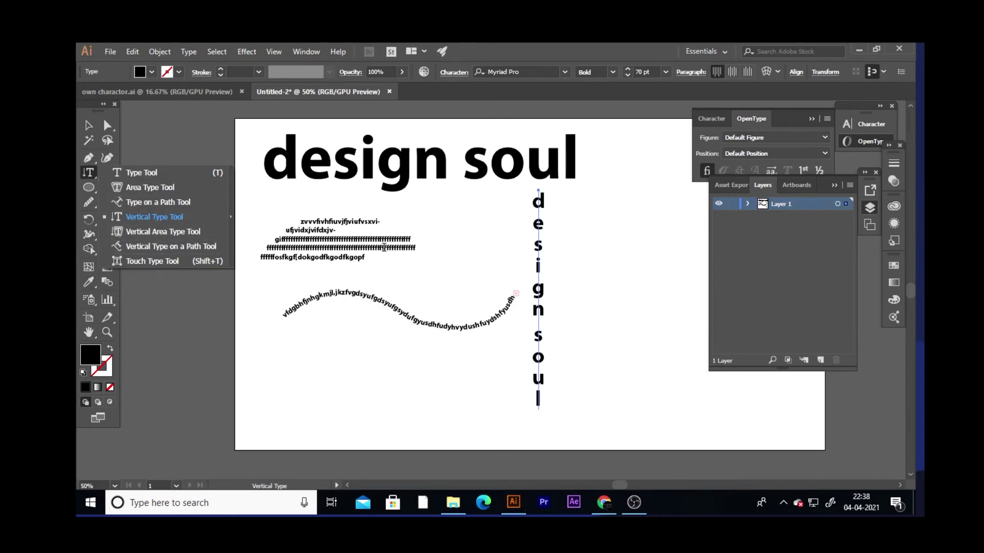
pyautogui.click(88, 188)
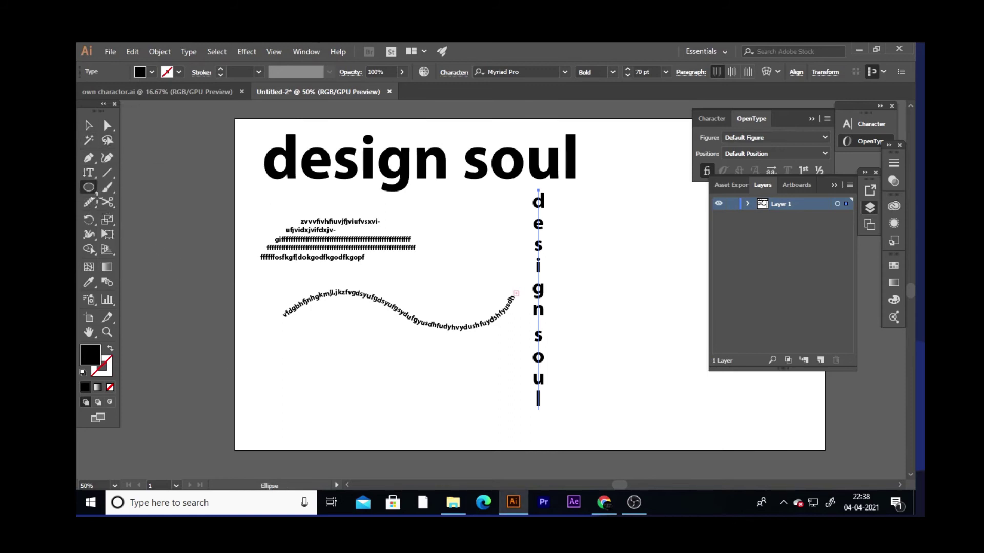
pyautogui.click(287, 347)
pyautogui.click(525, 285)
pyautogui.moveTo(96, 191); pyautogui.dragTo(125, 200)
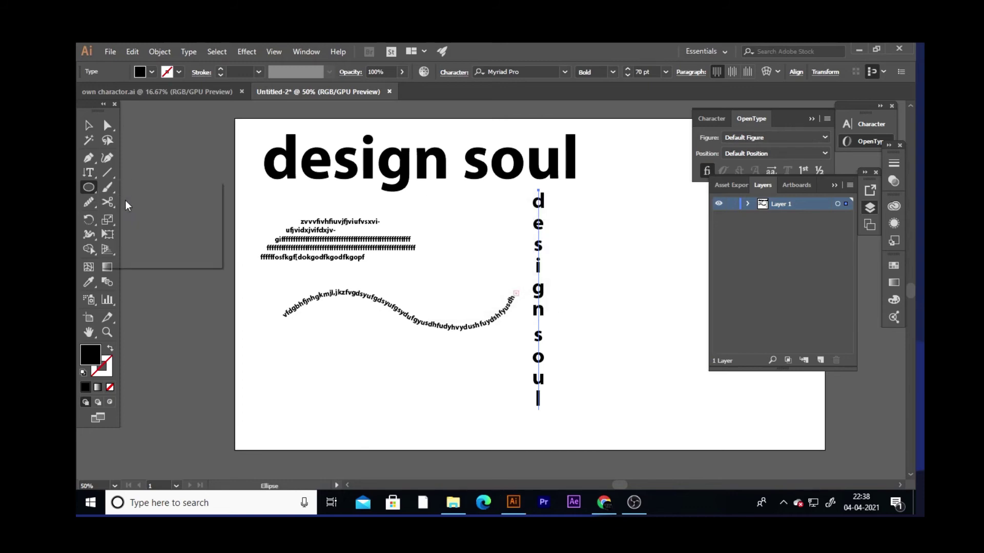
pyautogui.moveTo(301, 333); pyautogui.dragTo(456, 396)
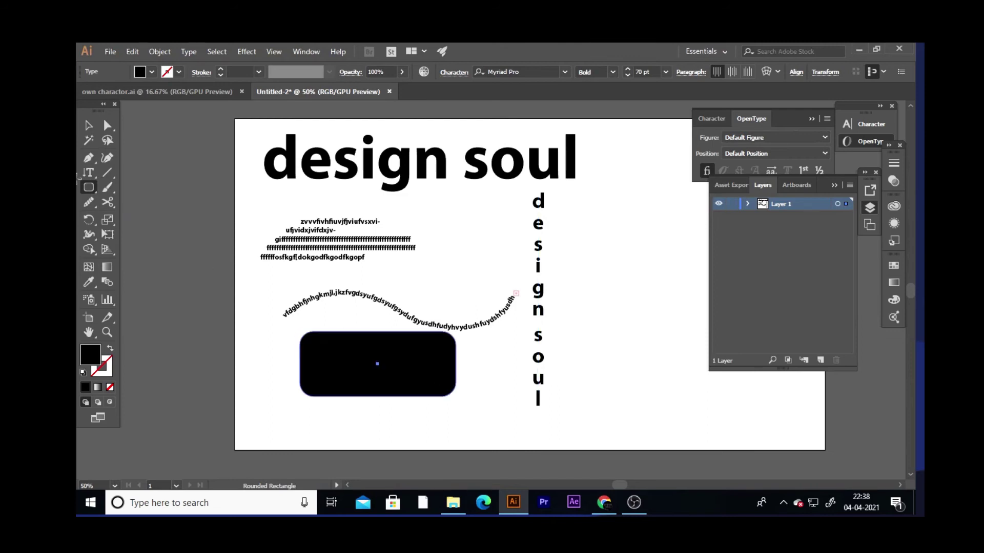
pyautogui.click(88, 125)
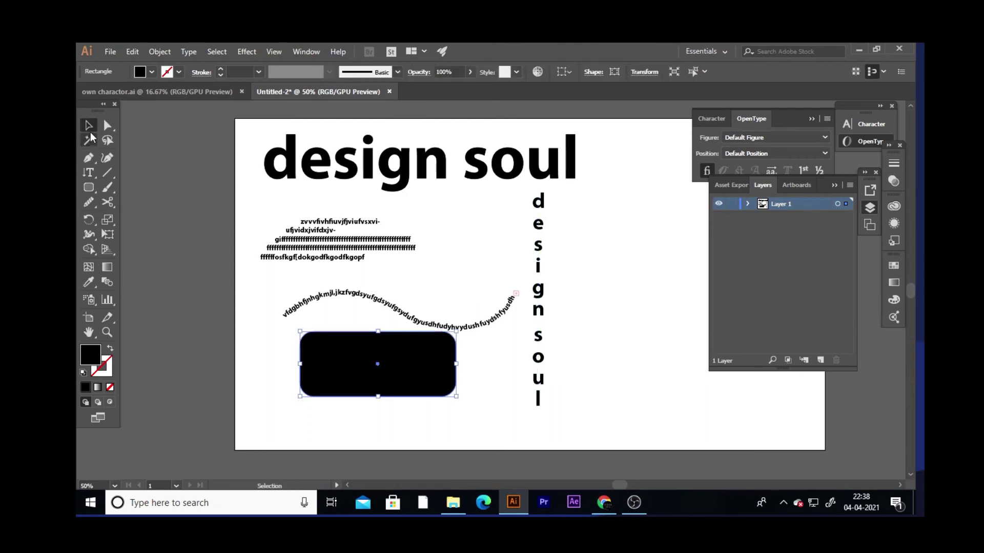
pyautogui.click(277, 350)
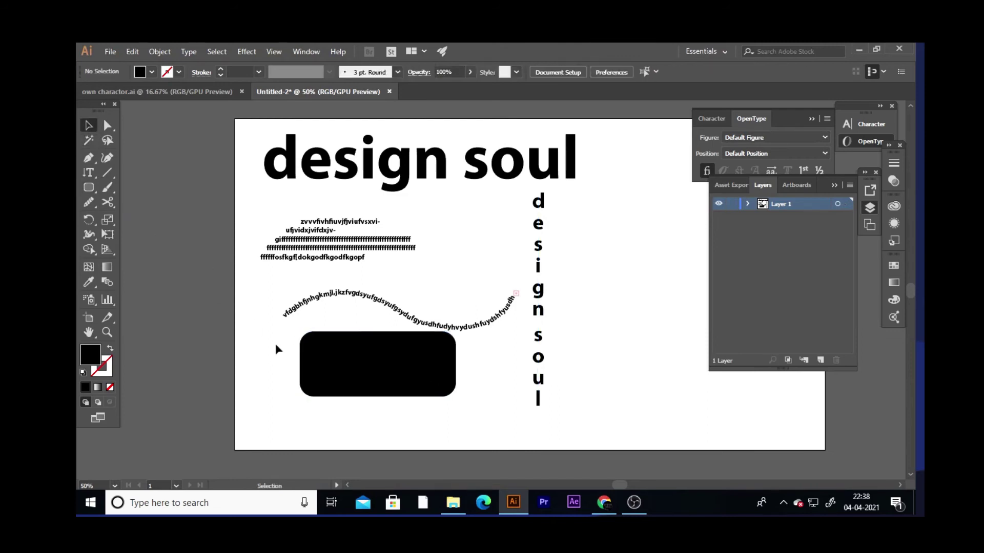
pyautogui.click(99, 174)
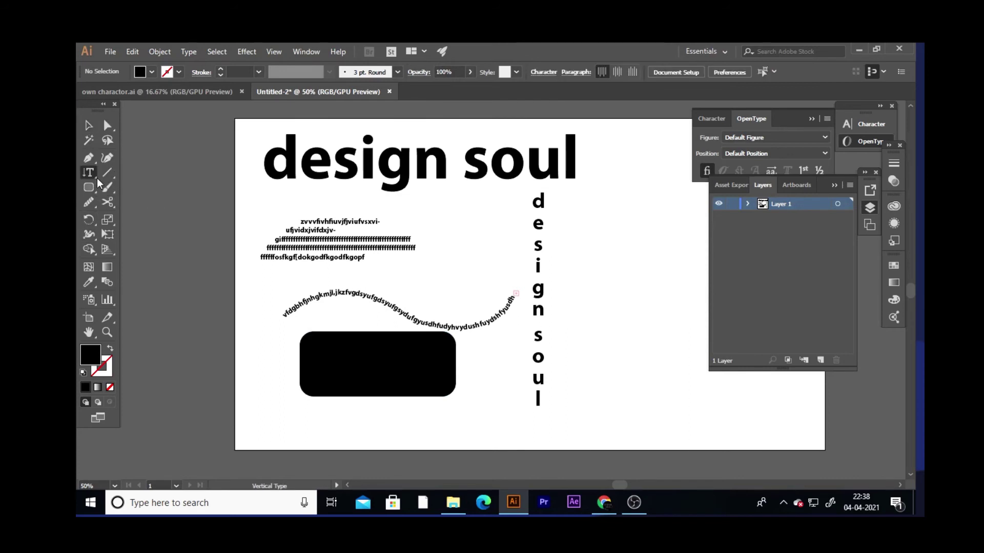
# - Convert the rounded rectangle to vertical area type holding the placeholder letters 'dastdytasdfyt'
pyautogui.rightClick(94, 176)
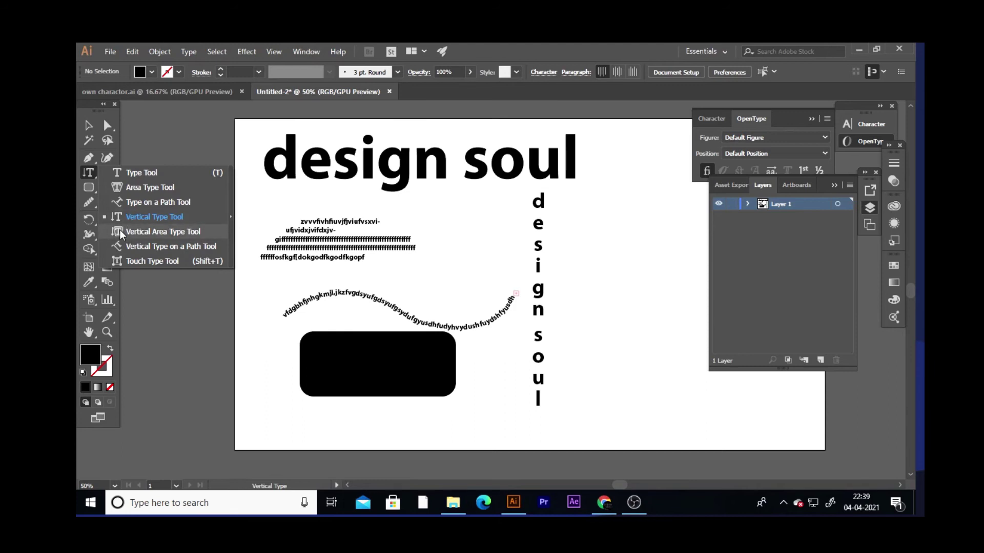
pyautogui.click(119, 229)
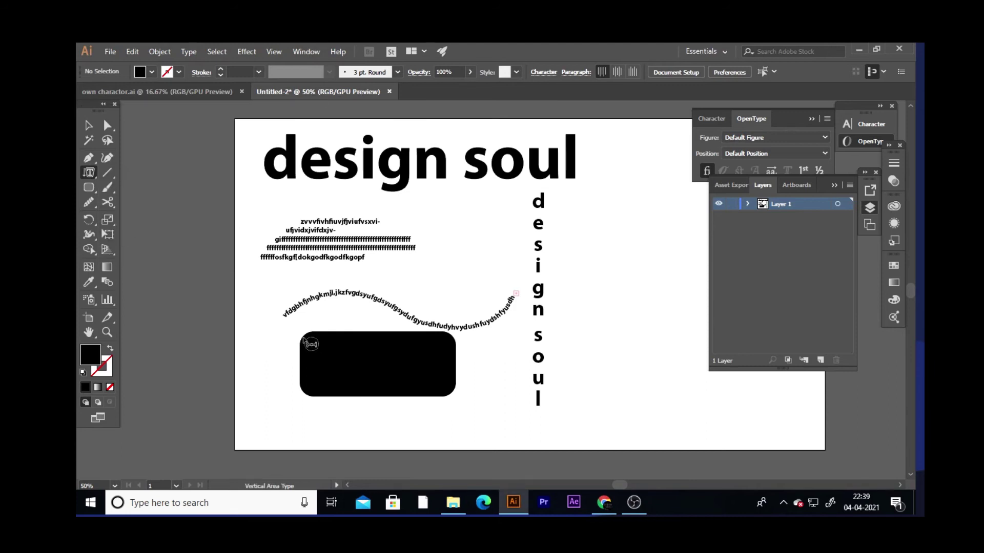
pyautogui.click(322, 351)
pyautogui.click(601, 289)
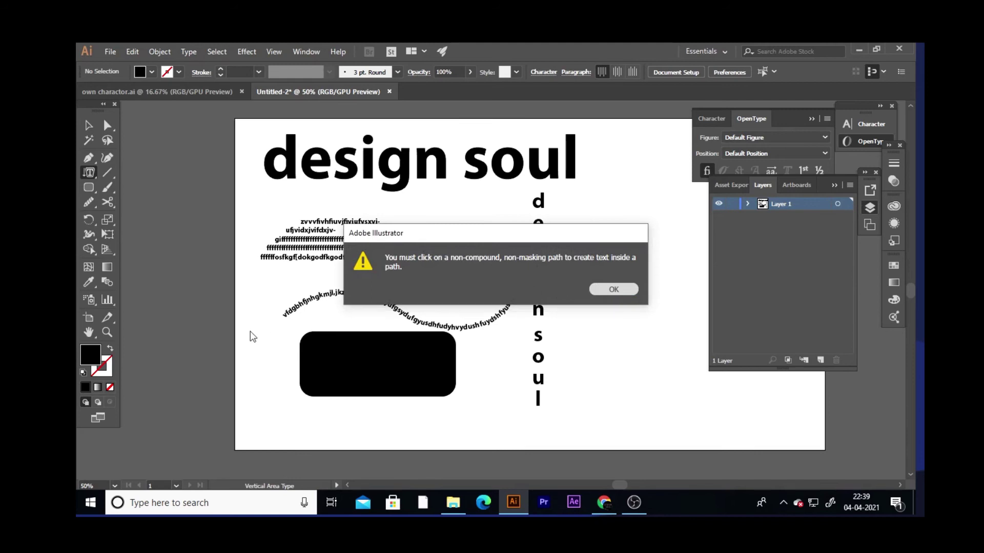
pyautogui.click(314, 334)
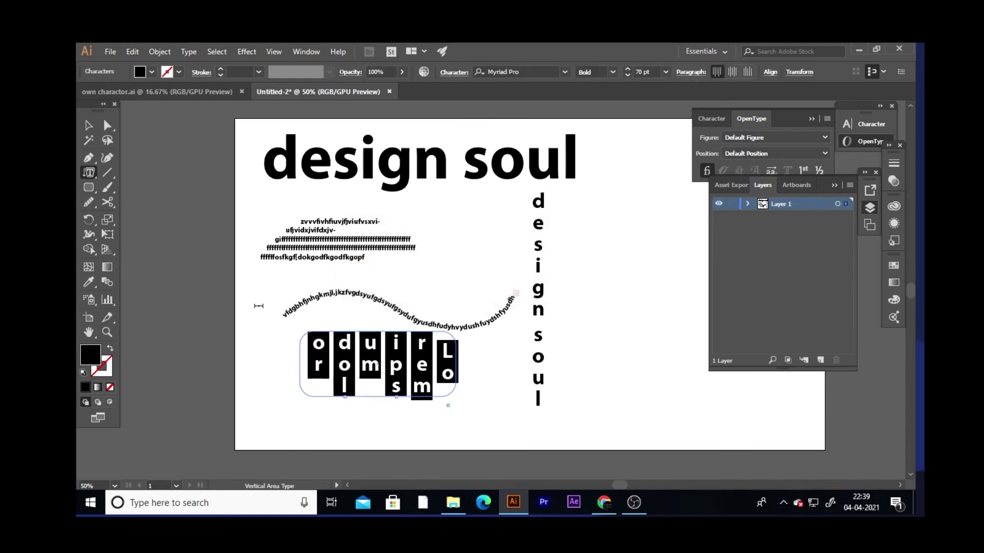
pyautogui.write('dastdytasdfyt')
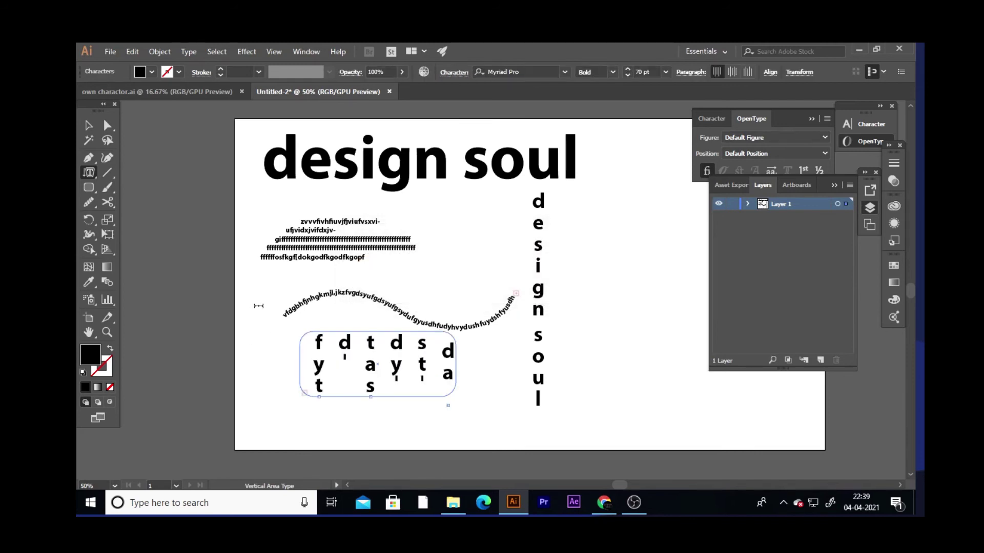
pyautogui.click(85, 127)
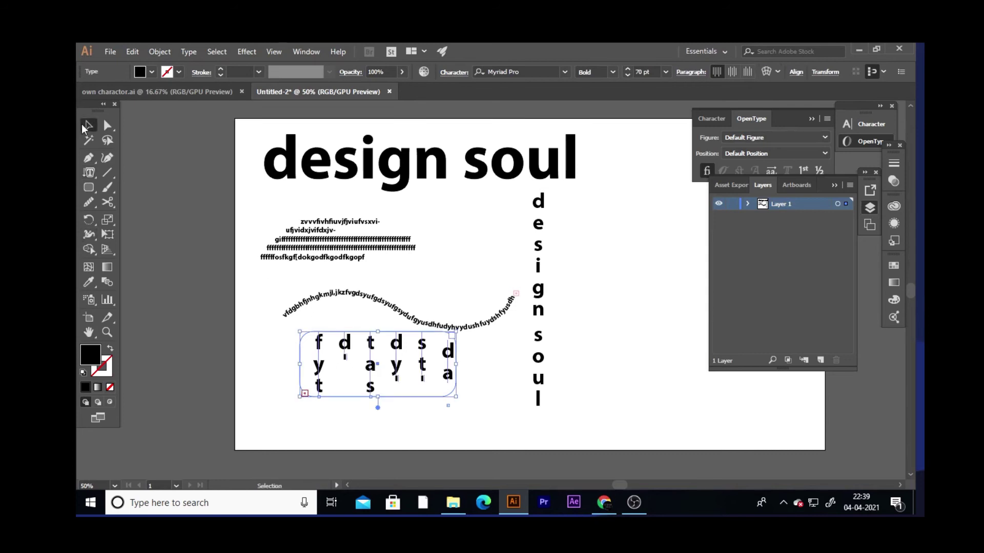
pyautogui.click(665, 72)
# - Shrink the area text to 12 pt, then cycle through the screen display modes
pyautogui.click(683, 183)
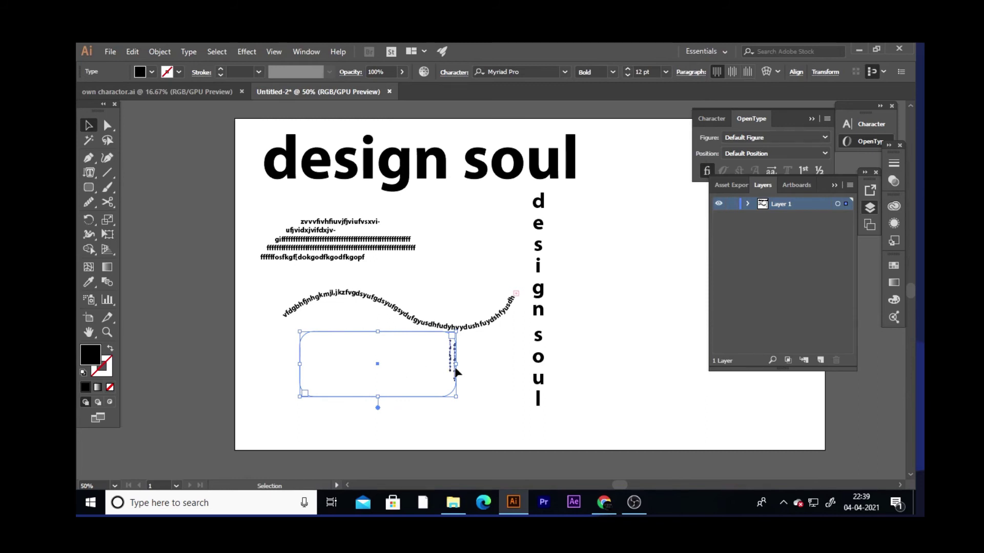
pyautogui.press('f')
pyautogui.press('f')
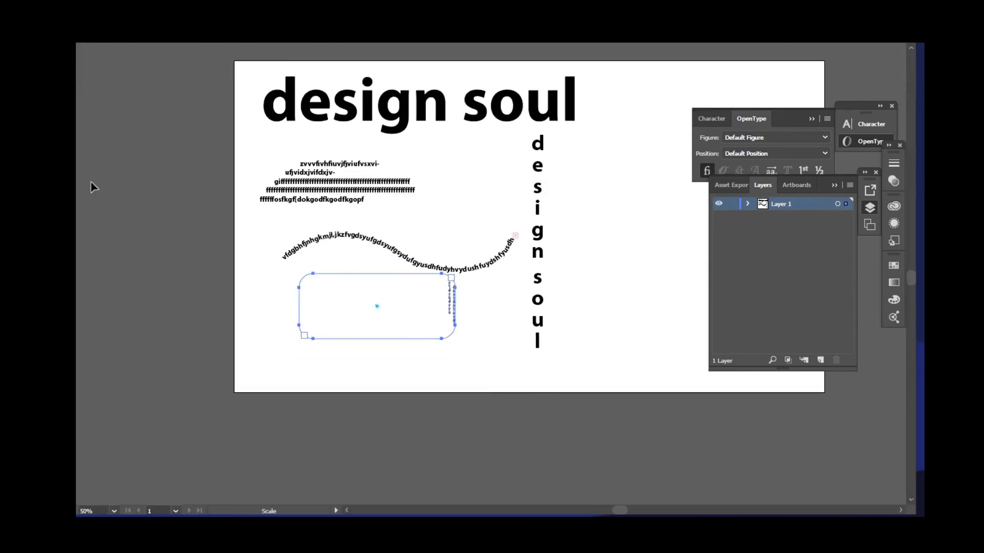
pyautogui.press('Tab')
pyautogui.press('f')
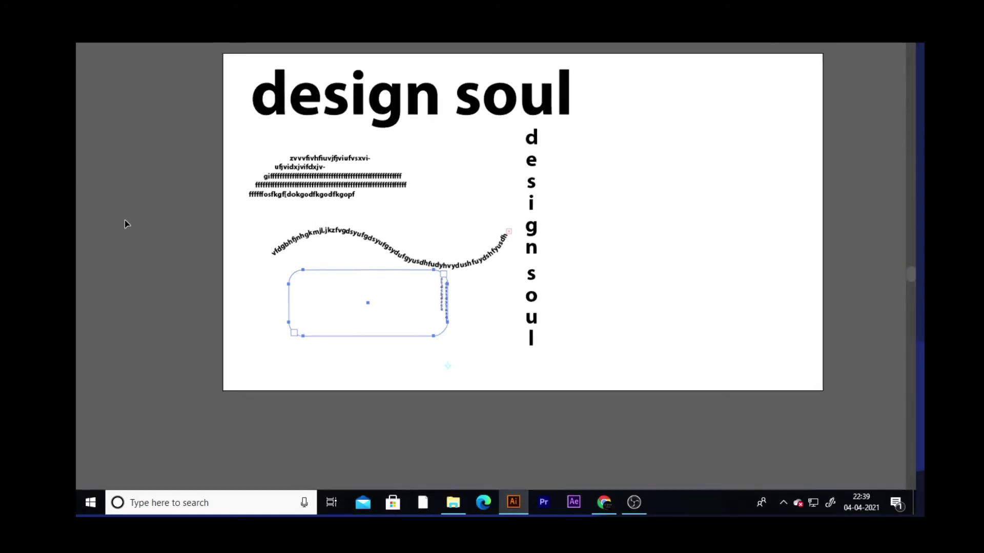
pyautogui.press('Tab')
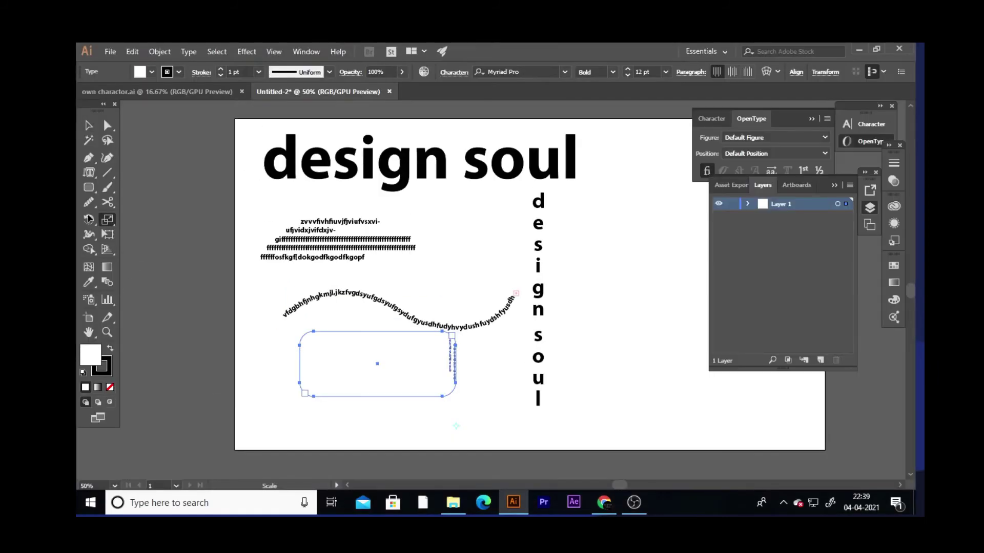
pyautogui.press('f')
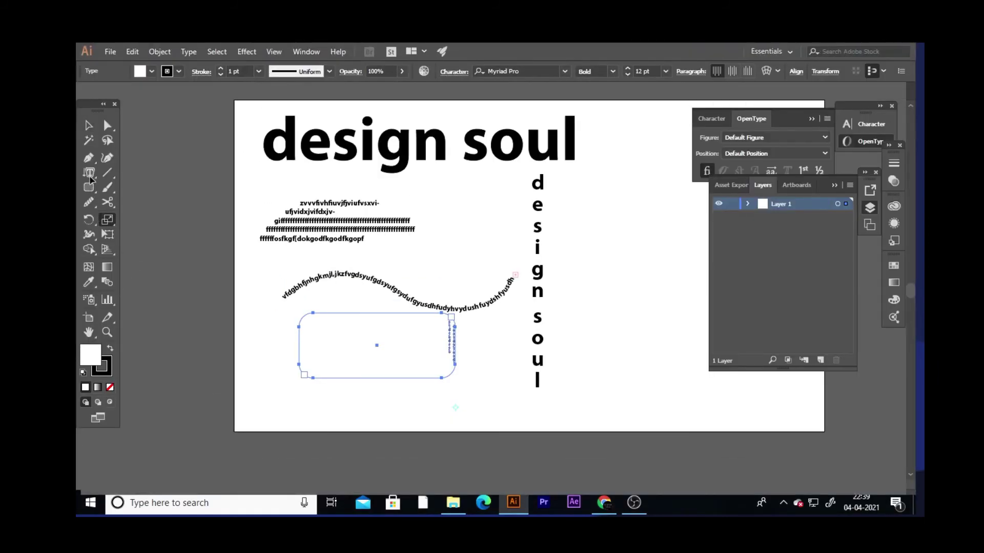
pyautogui.press('f')
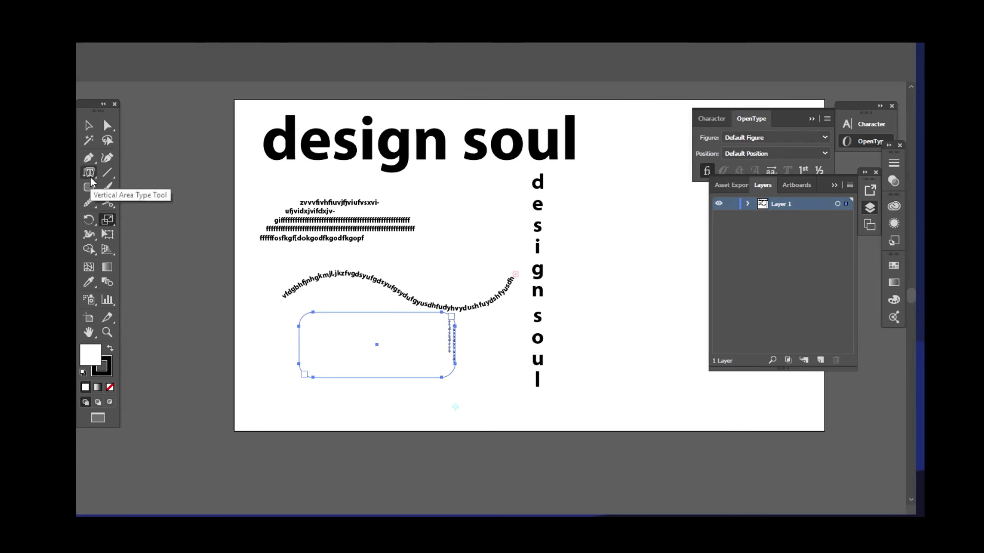
pyautogui.press('f')
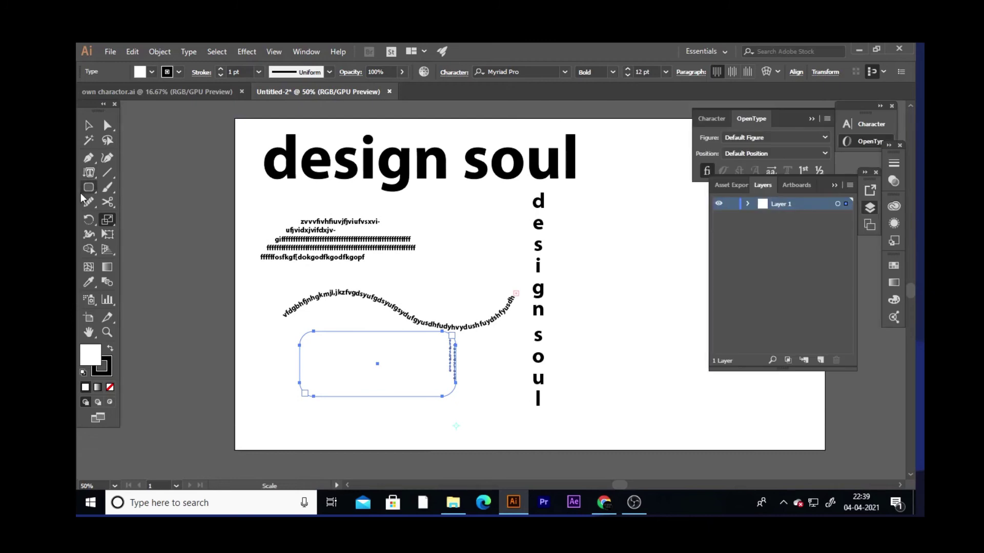
# - Select all the vertical area text in the rounded rectangle and set it to 24 pt
pyautogui.click(88, 174)
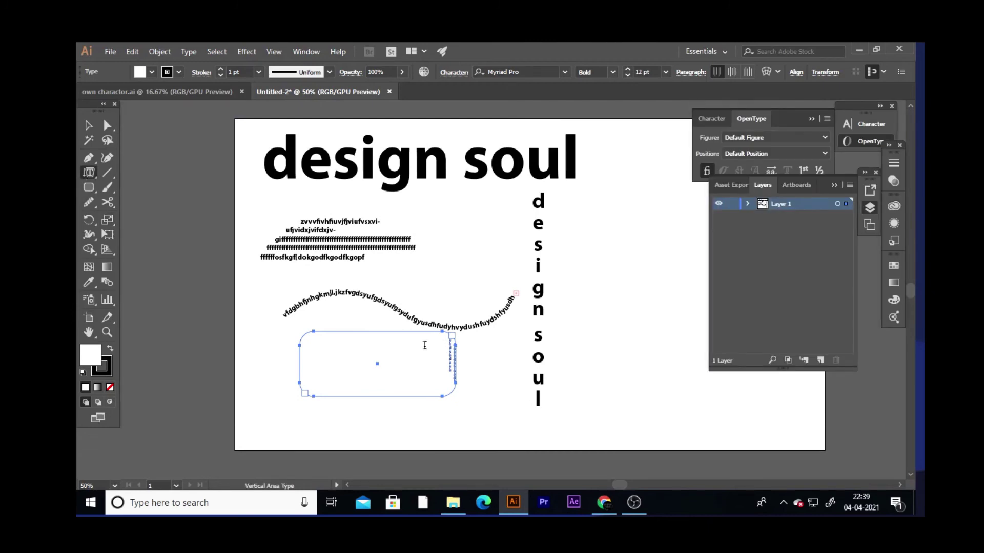
pyautogui.click(450, 378)
pyautogui.moveTo(450, 377); pyautogui.dragTo(452, 336)
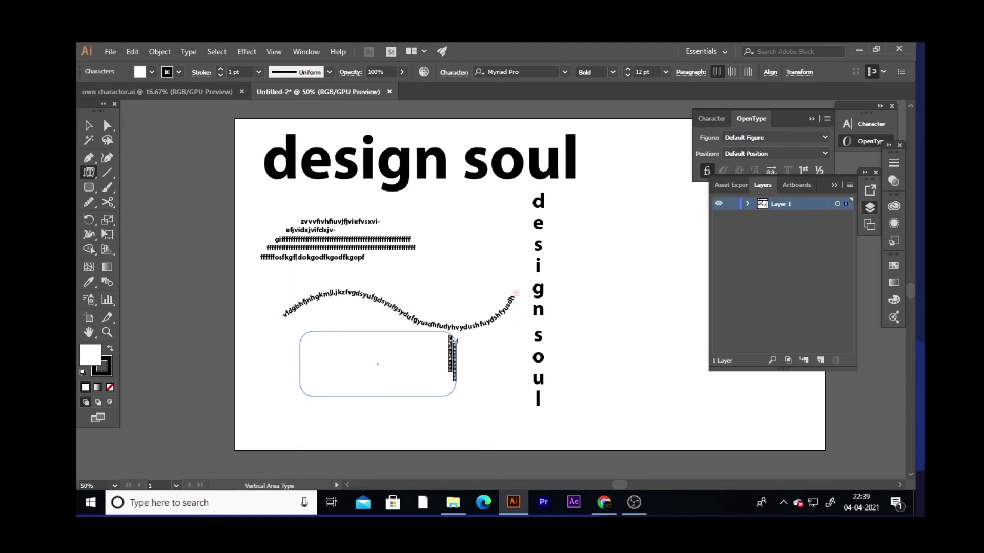
pyautogui.click(665, 72)
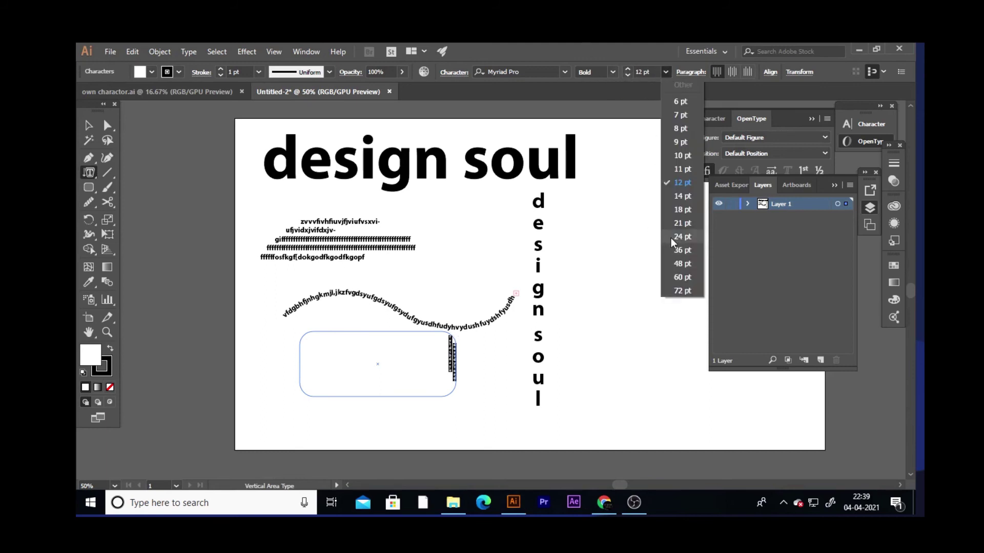
pyautogui.click(672, 238)
pyautogui.click(88, 125)
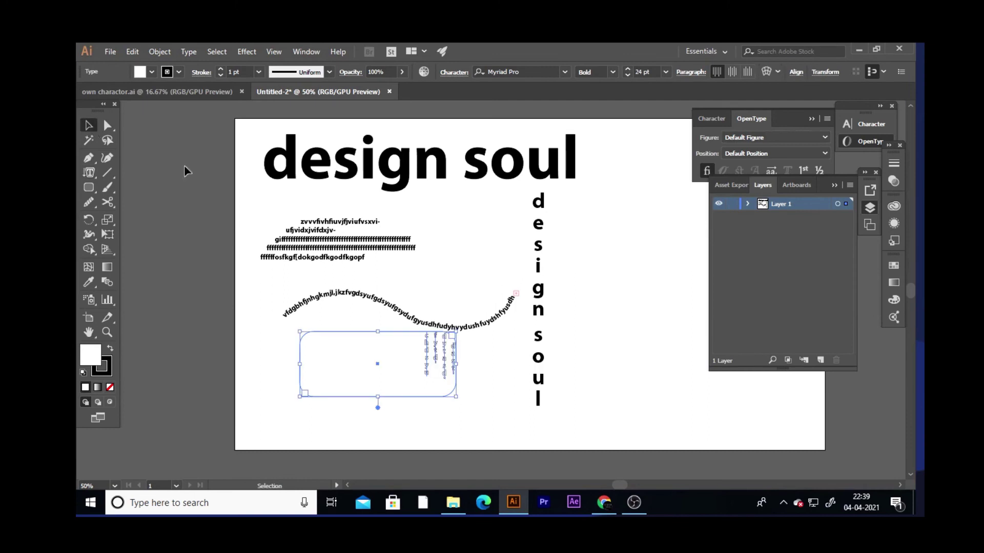
# - Add 'DFGDFGFGDGDGDFGDGDFGDG' to the area text so it fills several more columns
pyautogui.doubleClick(432, 360)
pyautogui.hotkey('ctrl', 'a')
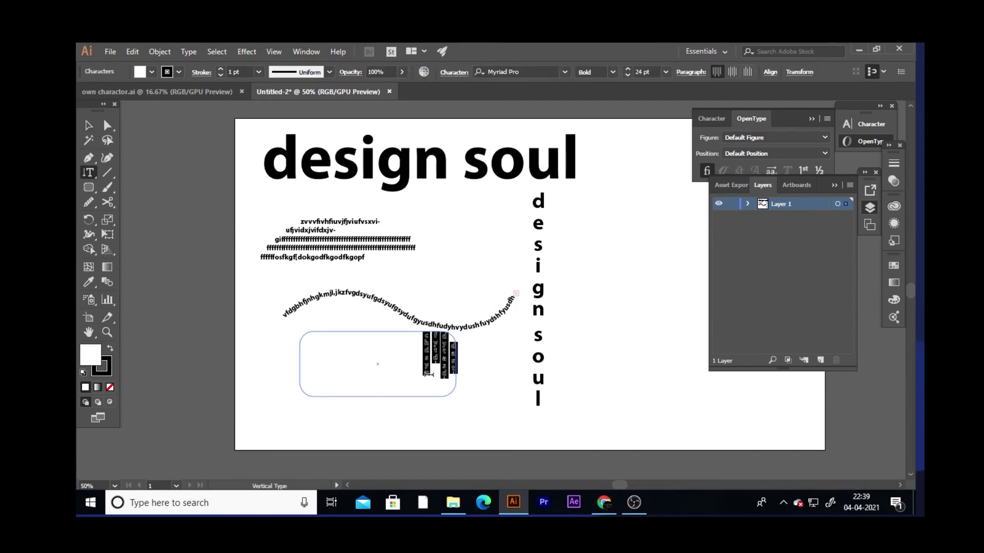
pyautogui.click(426, 375)
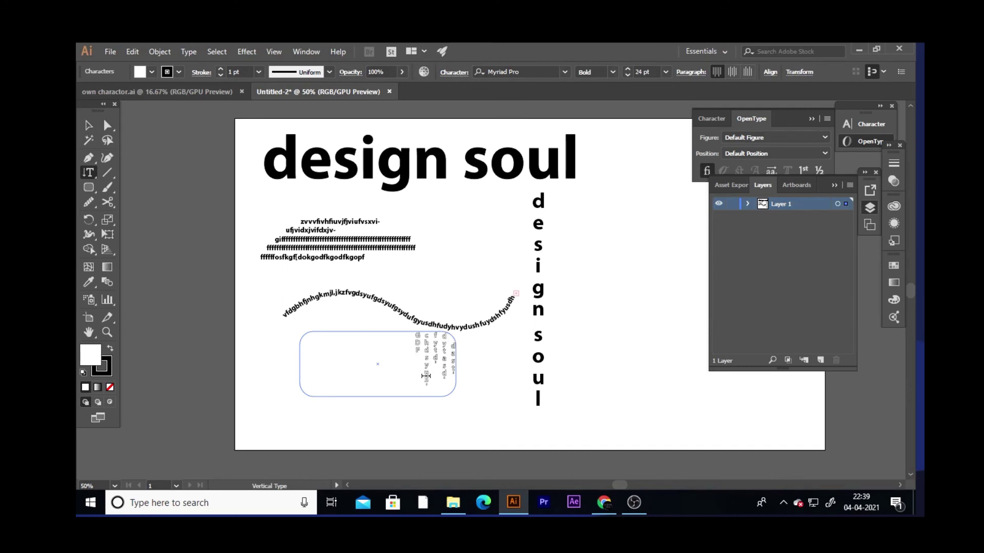
pyautogui.write('DFGDFGFGD')
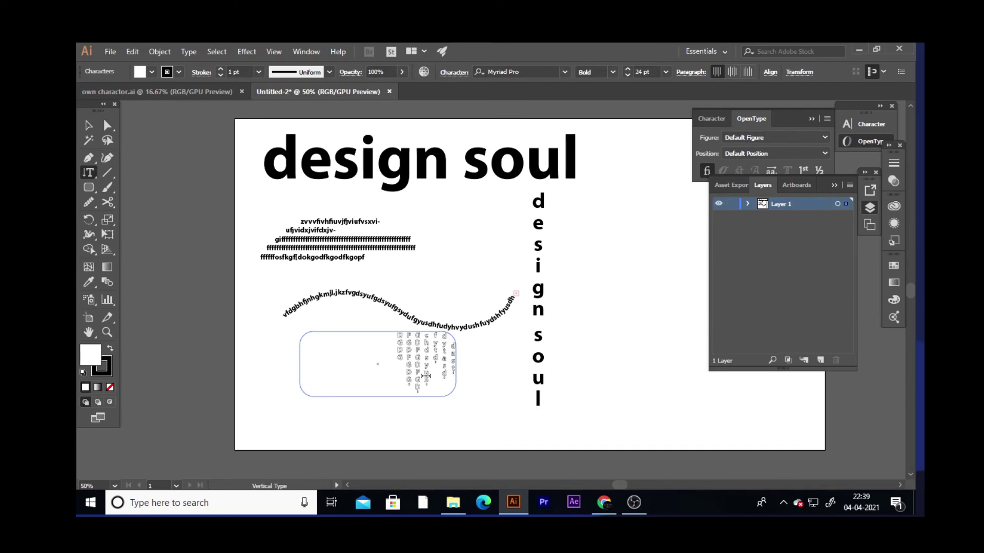
pyautogui.write('GDGDFGDGDFGDG')
pyautogui.press('Escape')
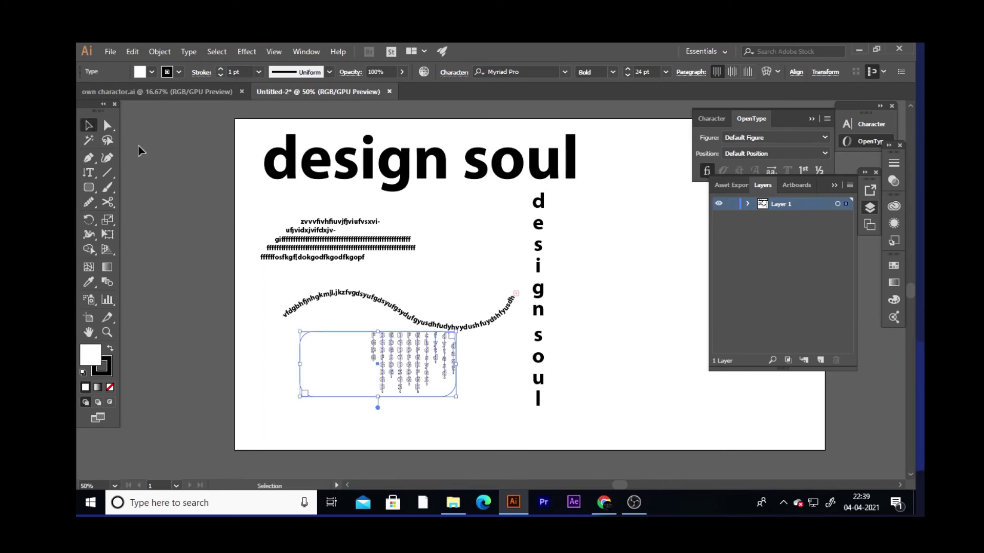
pyautogui.click(158, 149)
# - Draw a four-point zigzag path with the Pen tool right of the heading
pyautogui.hscroll(3, 465, 227)
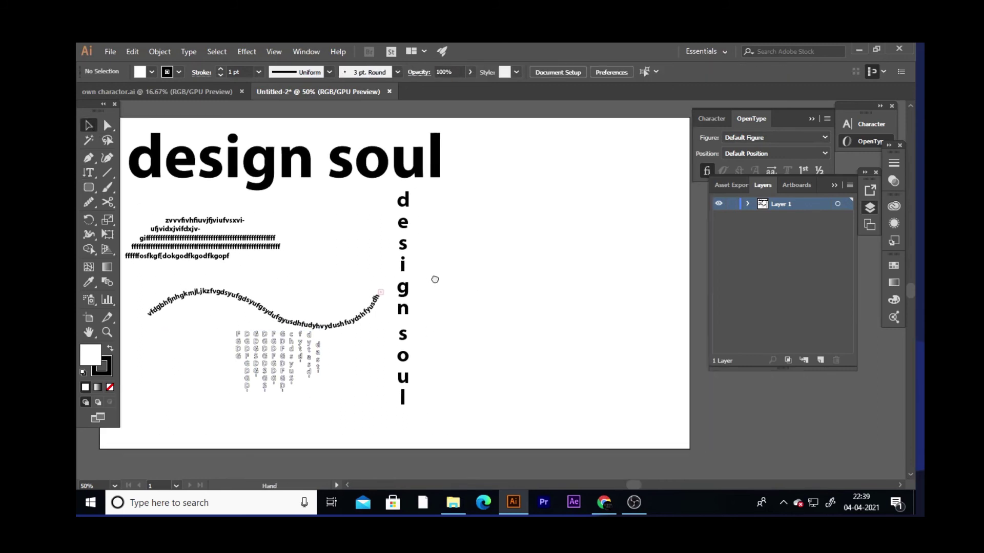
pyautogui.click(94, 178)
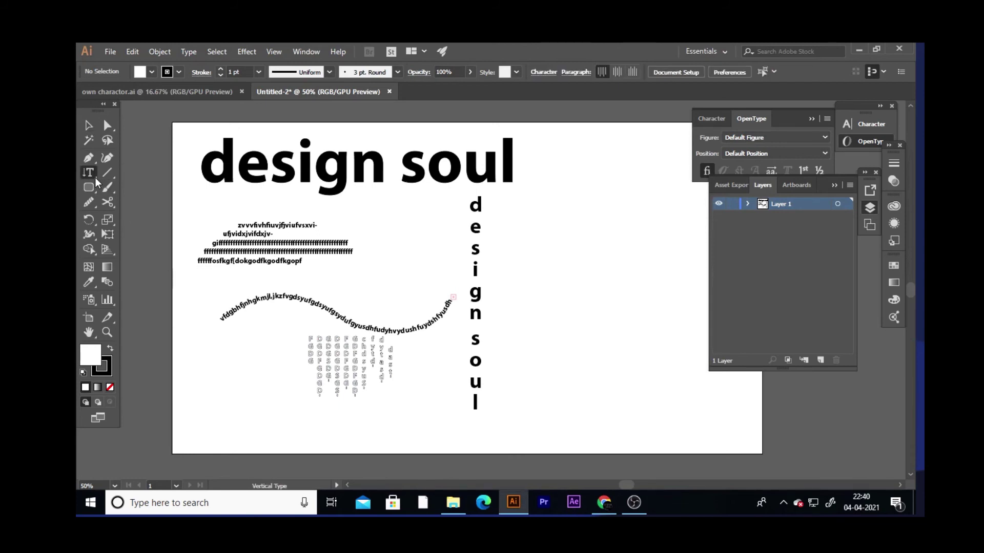
pyautogui.click(95, 178)
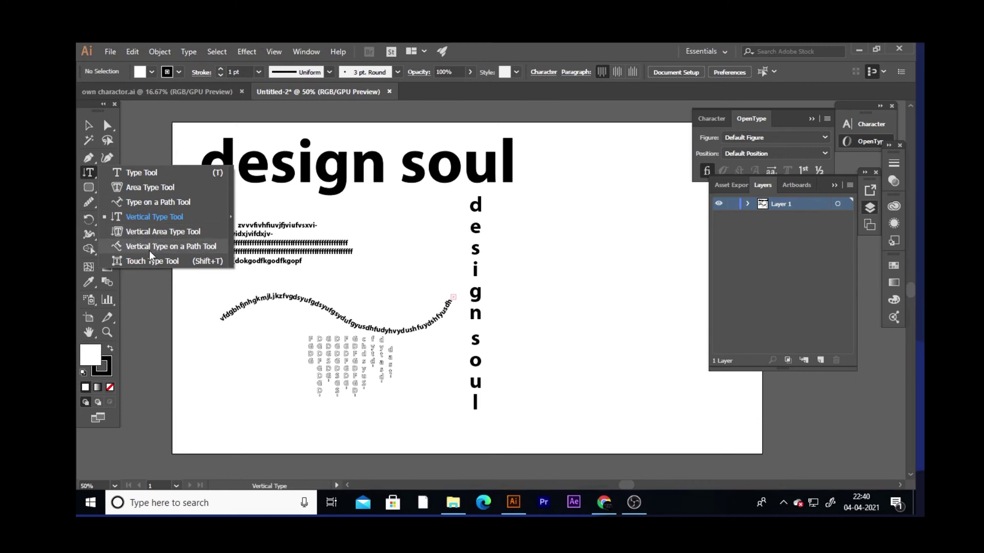
pyautogui.click(149, 250)
pyautogui.click(90, 158)
pyautogui.click(532, 224)
pyautogui.click(623, 309)
pyautogui.click(601, 409)
pyautogui.click(543, 425)
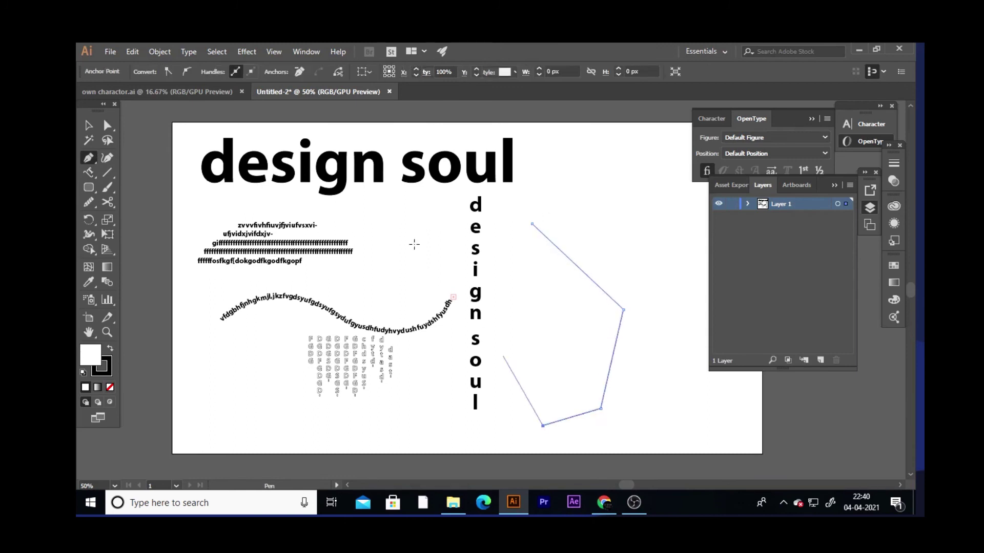
pyautogui.click(88, 125)
pyautogui.click(131, 208)
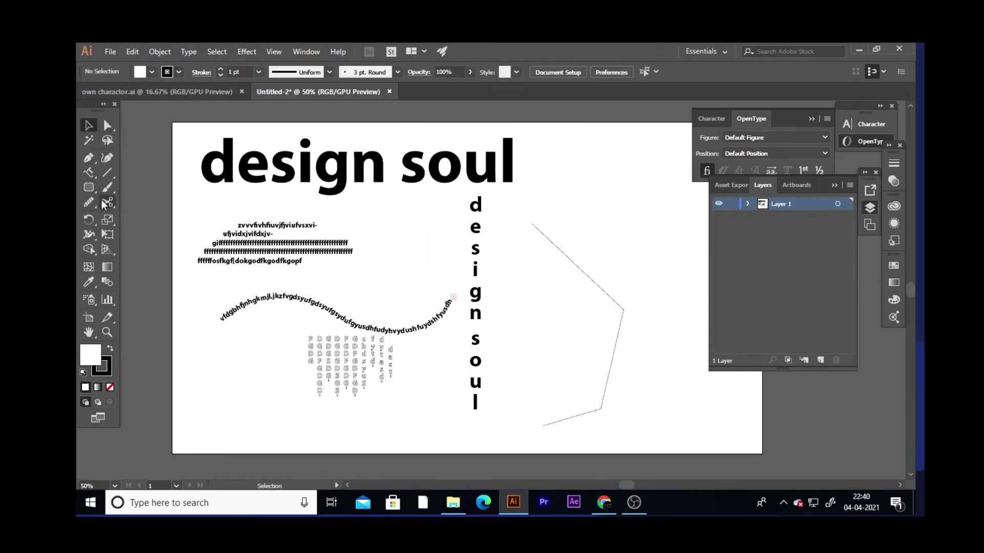
# - Type 'loveHHHHHHHHHHHHHHHHHHHHHH' vertically along the path and move it beside the vertical 'design soul' column
pyautogui.click(90, 173)
pyautogui.click(533, 225)
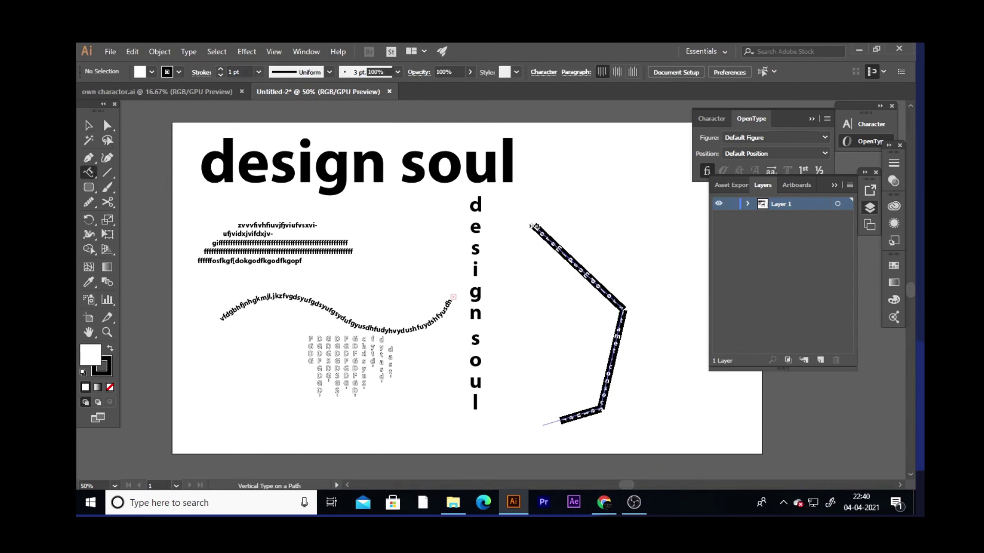
pyautogui.write('love')
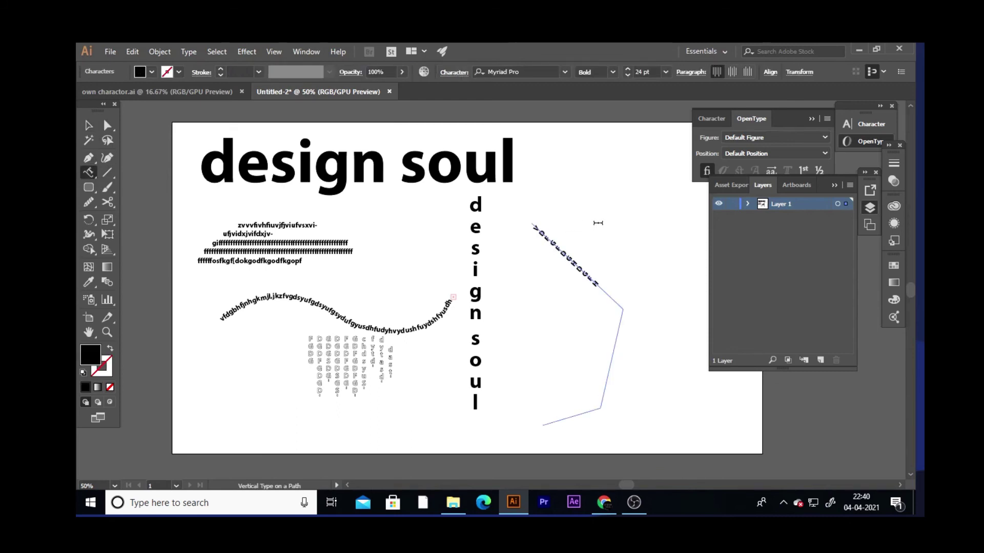
pyautogui.write('HHHHHHHHHHHHHHHHHHHHHH')
pyautogui.click(84, 129)
pyautogui.click(155, 295)
pyautogui.moveTo(611, 298); pyautogui.dragTo(454, 285)
pyautogui.click(532, 277)
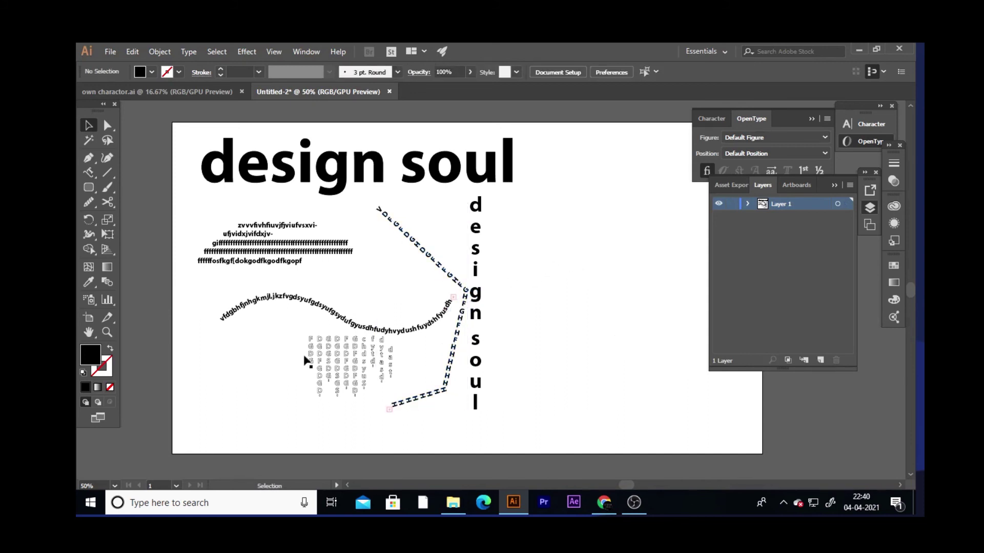
# - With Touch Type, resize the e in 'design' into a small, lowered letter
pyautogui.click(97, 177)
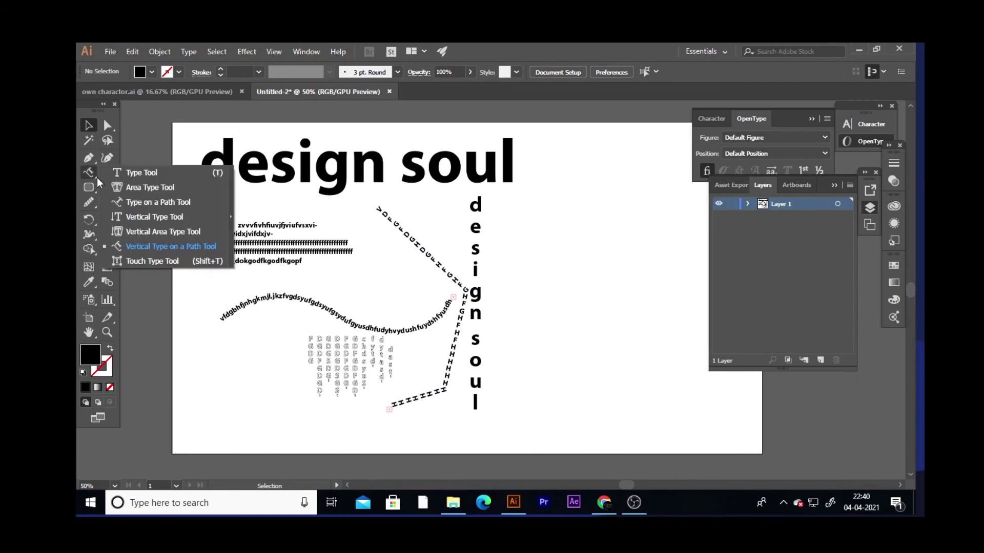
pyautogui.click(111, 260)
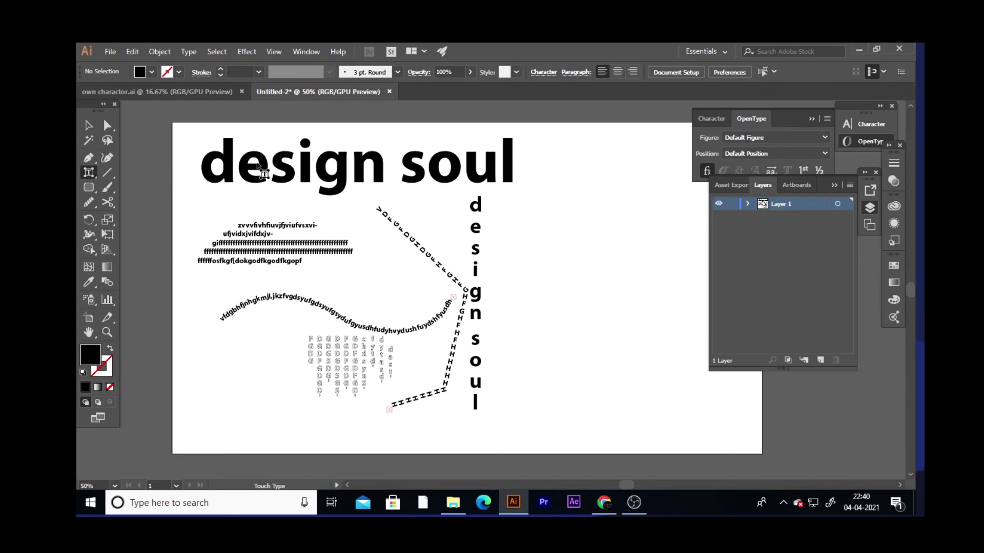
pyautogui.click(262, 169)
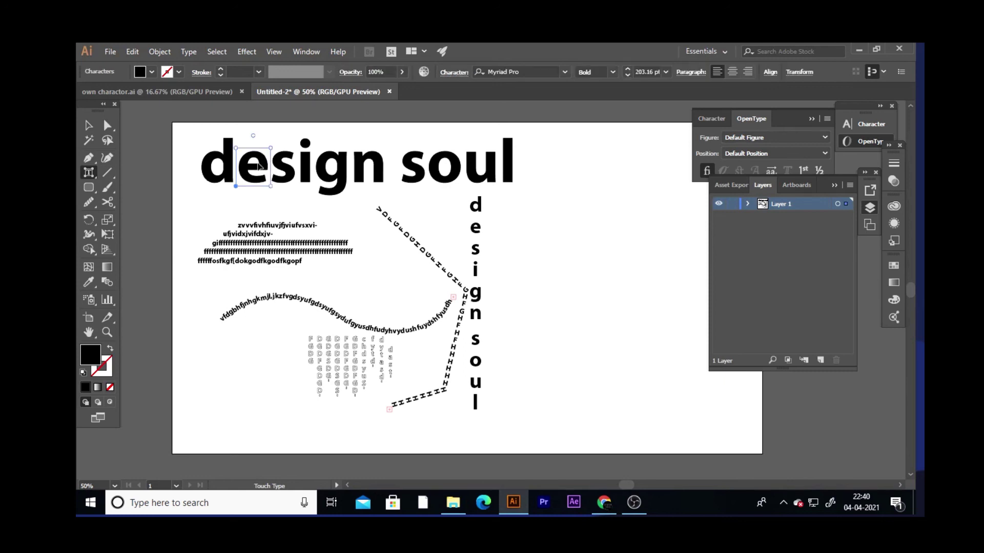
pyautogui.moveTo(270, 148)
pyautogui.mouseDown()
pyautogui.moveTo(259, 161)
pyautogui.moveTo(369, 118)
pyautogui.mouseUp()
pyautogui.click(88, 125)
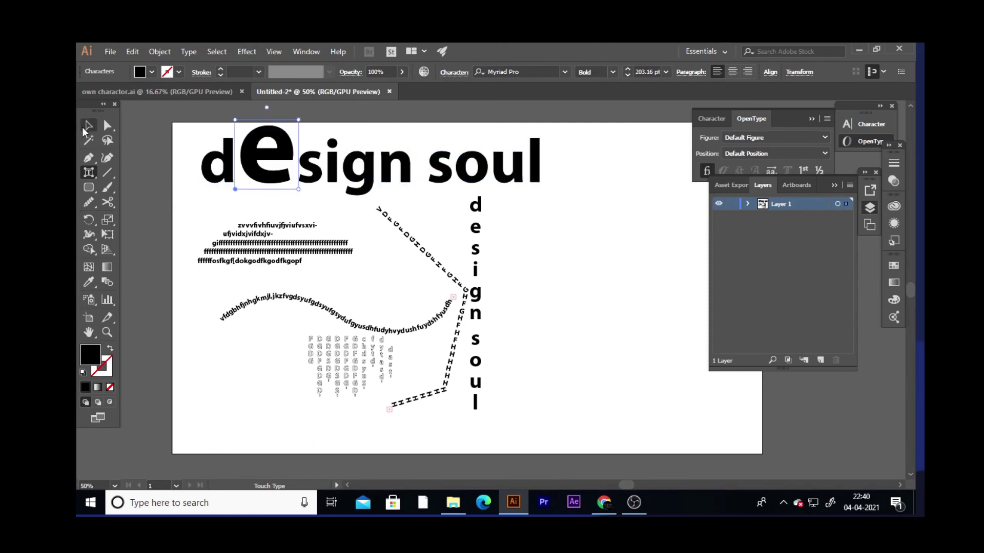
pyautogui.click(589, 256)
pyautogui.click(269, 174)
pyautogui.click(89, 172)
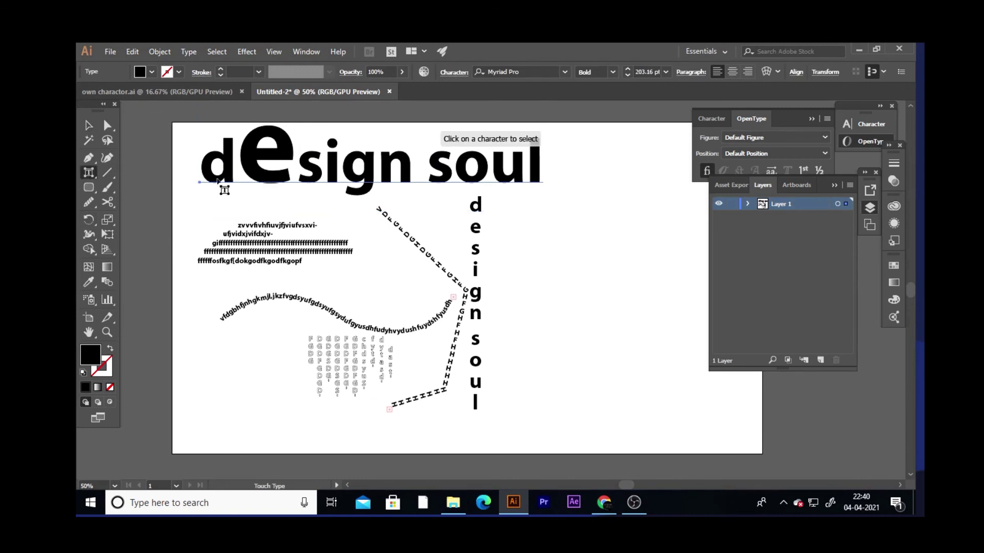
pyautogui.click(264, 171)
pyautogui.moveTo(301, 119); pyautogui.dragTo(255, 164)
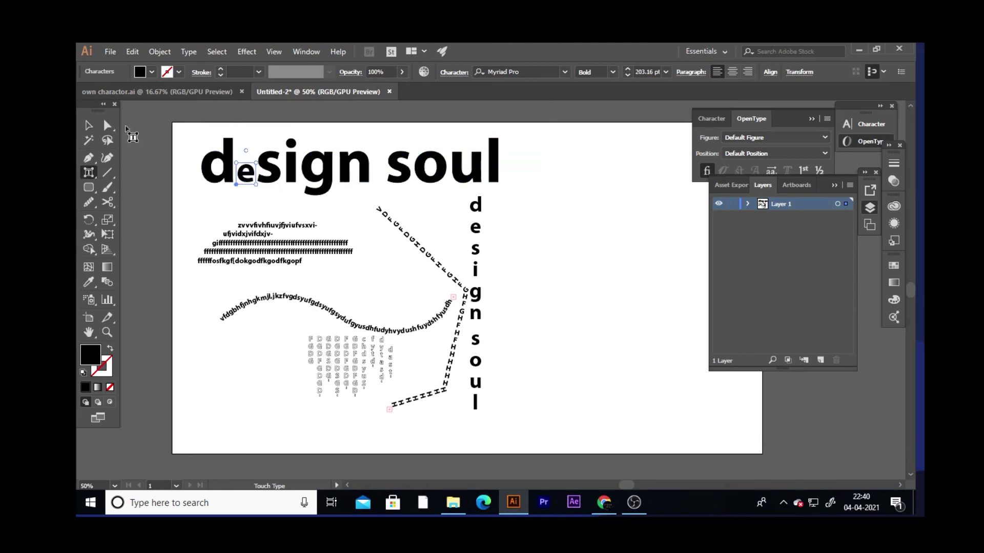
pyautogui.click(88, 125)
# - Enlarge the s in 'soul' into a big S and shrink the u
pyautogui.click(88, 172)
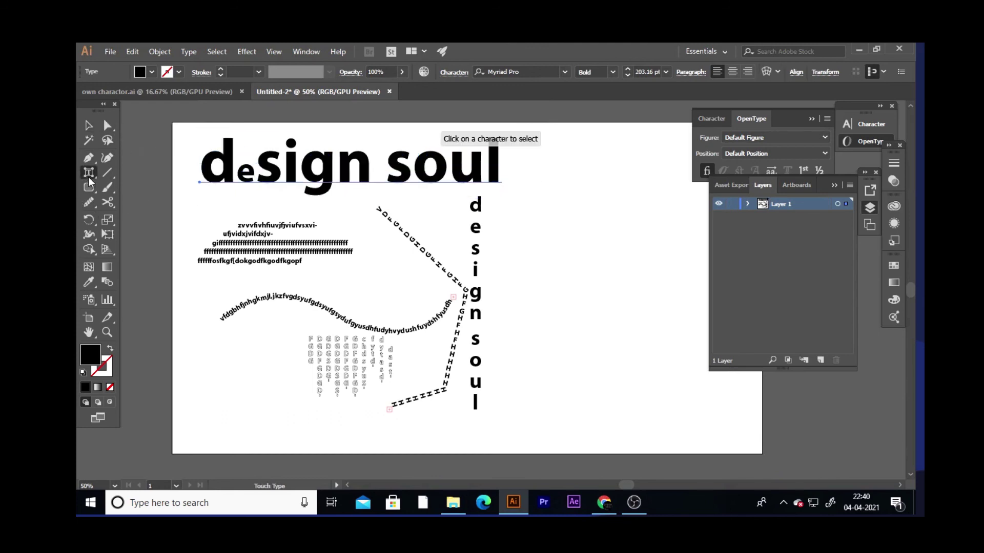
pyautogui.click(399, 169)
pyautogui.moveTo(413, 148); pyautogui.dragTo(428, 130)
pyautogui.click(91, 175)
pyautogui.click(511, 170)
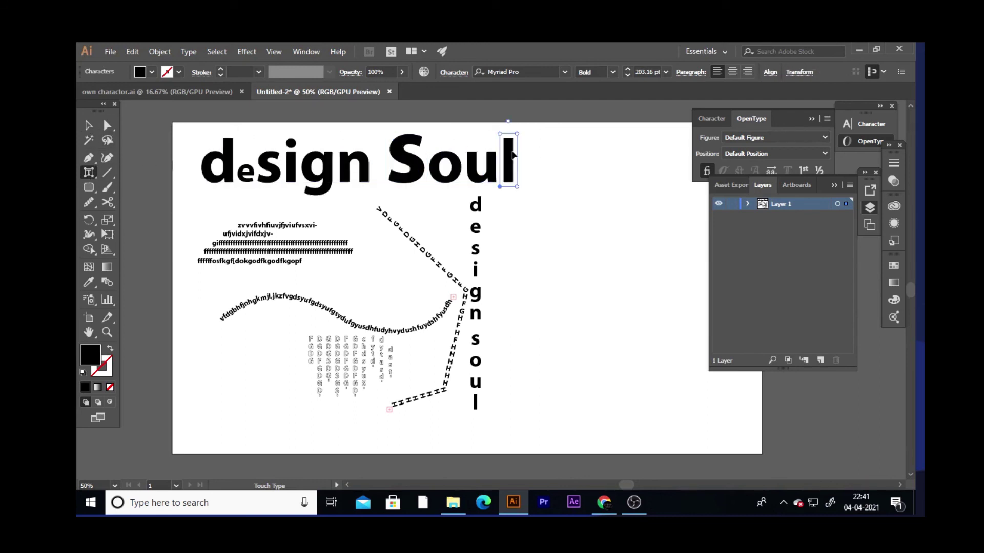
pyautogui.click(477, 170)
pyautogui.moveTo(499, 150); pyautogui.dragTo(487, 160)
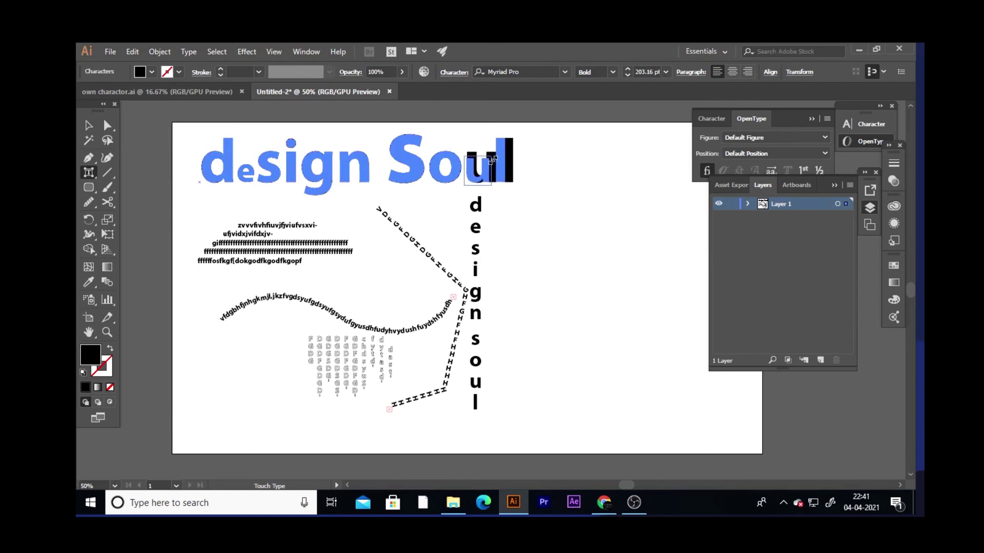
# - Apply Lithos Pro to the u in Soul, then exit editing and deselect the heading
pyautogui.click(565, 72)
pyautogui.click(555, 175)
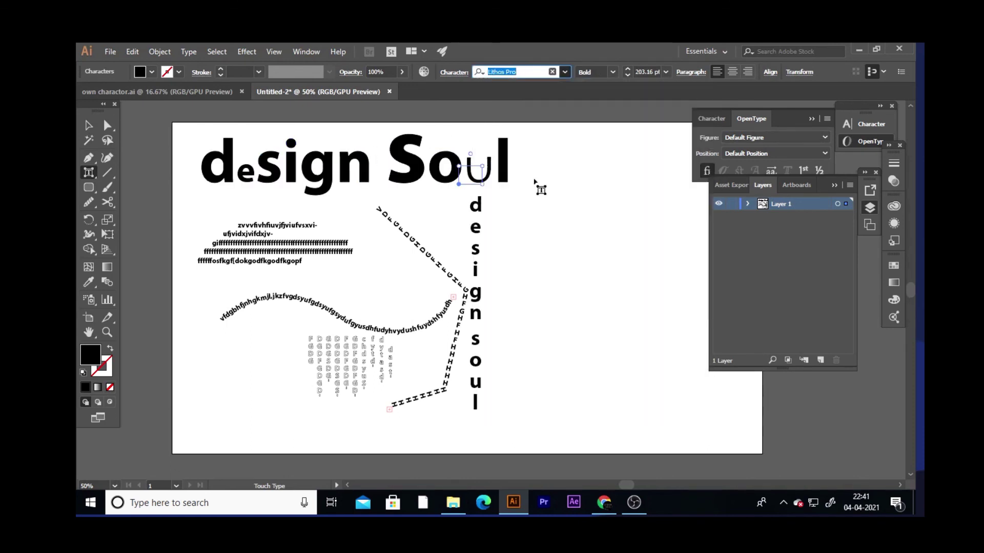
pyautogui.click(564, 72)
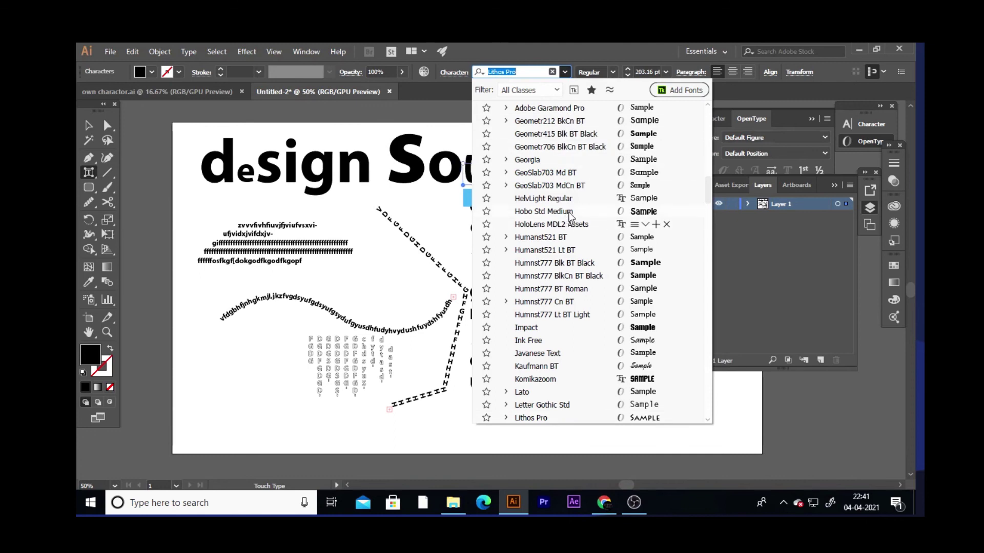
pyautogui.press('Escape')
pyautogui.press('Escape')
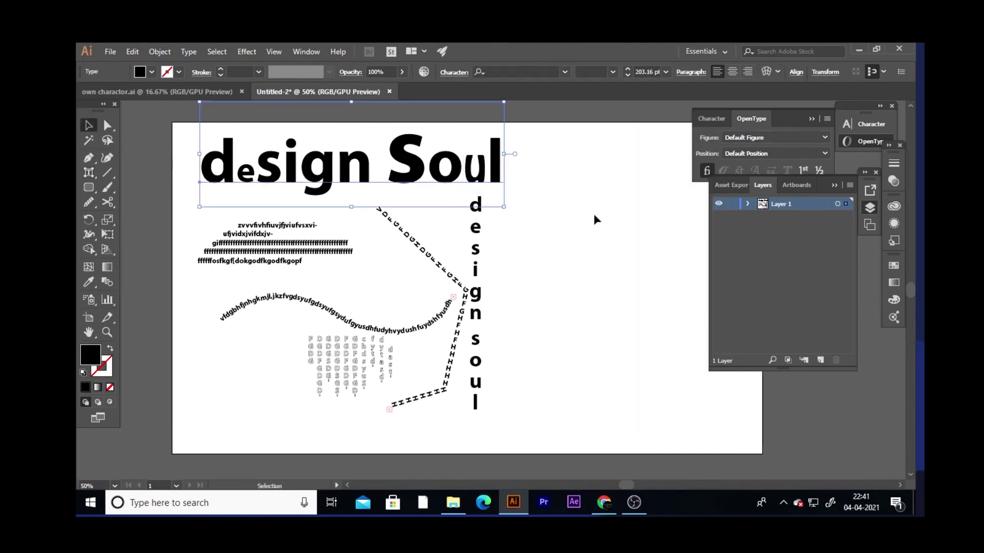
pyautogui.click(596, 219)
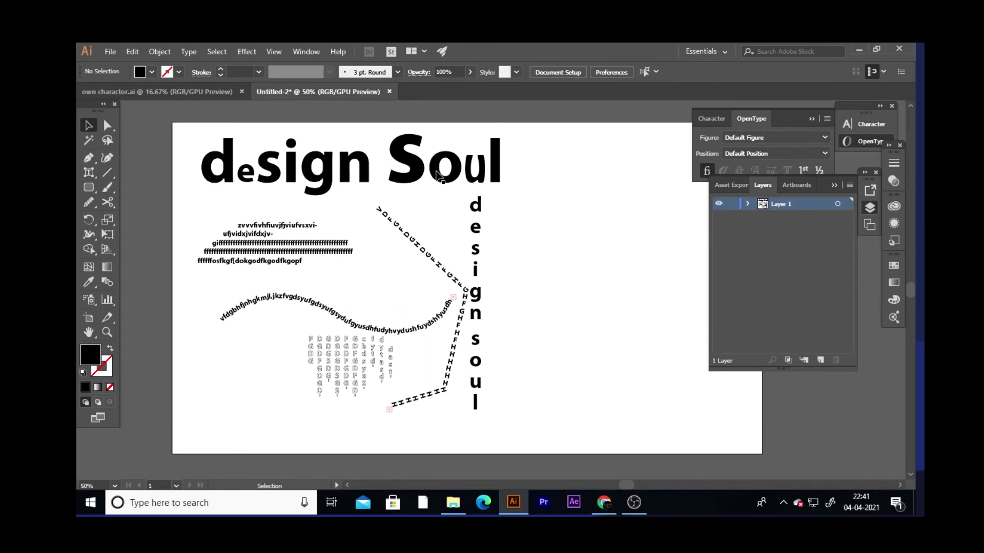